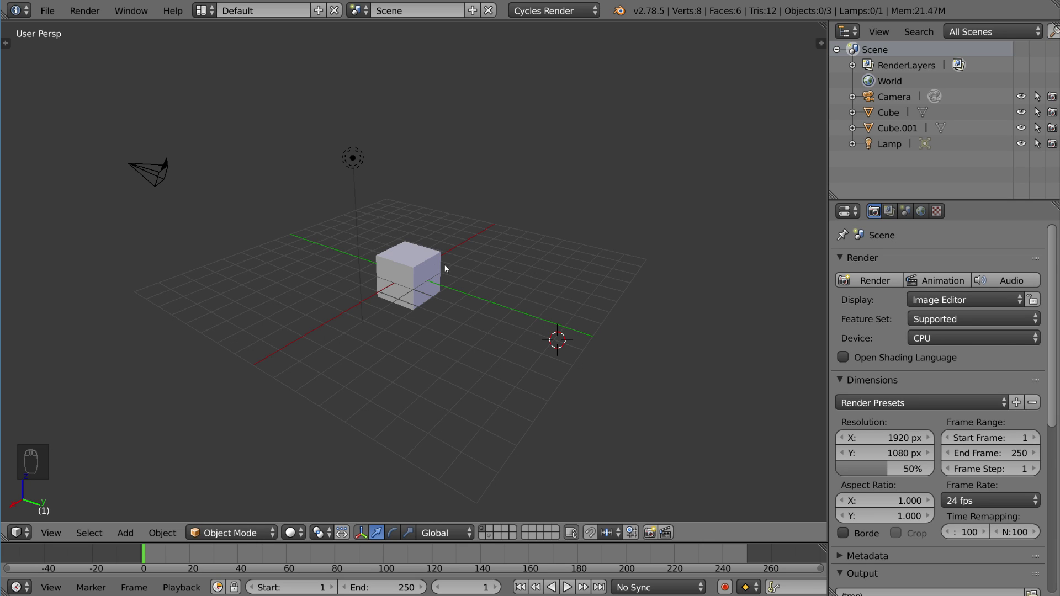
Hide the cube at the centre of the grid and reveal all hidden objects again.
right_click(409, 278)
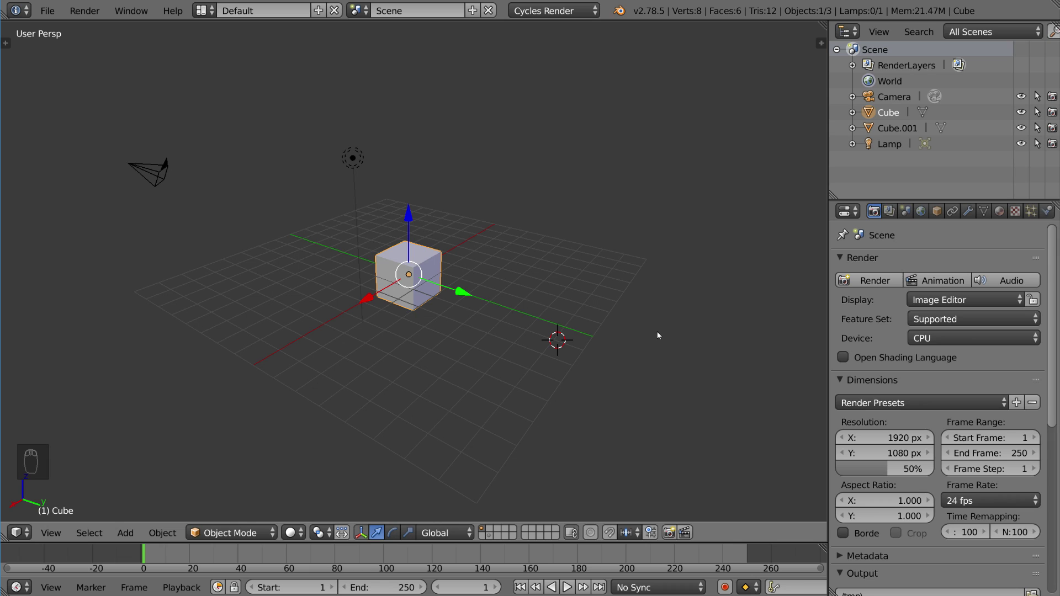
key("h")
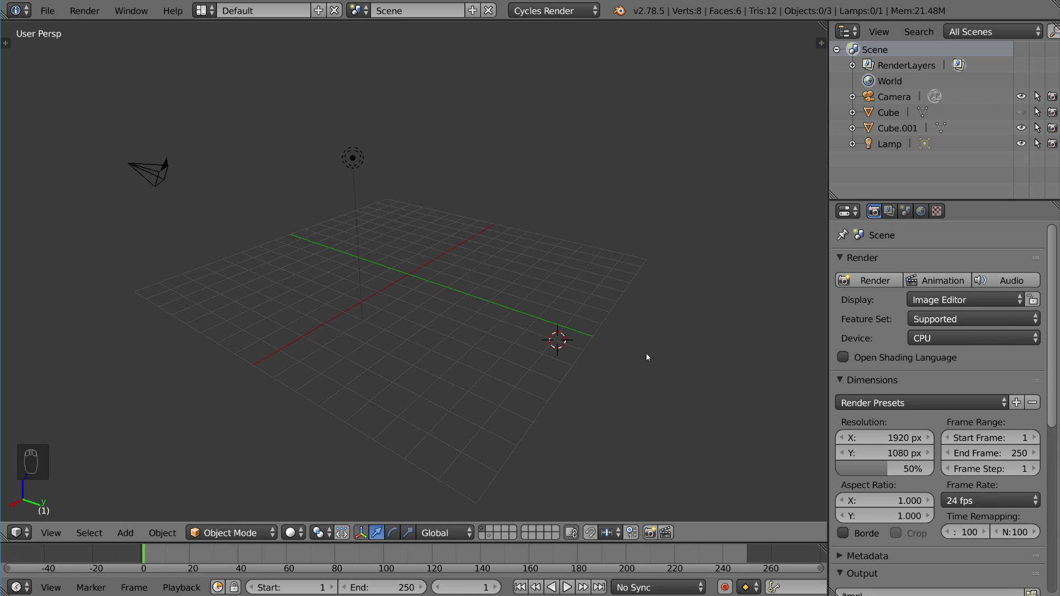
key("alt+h")
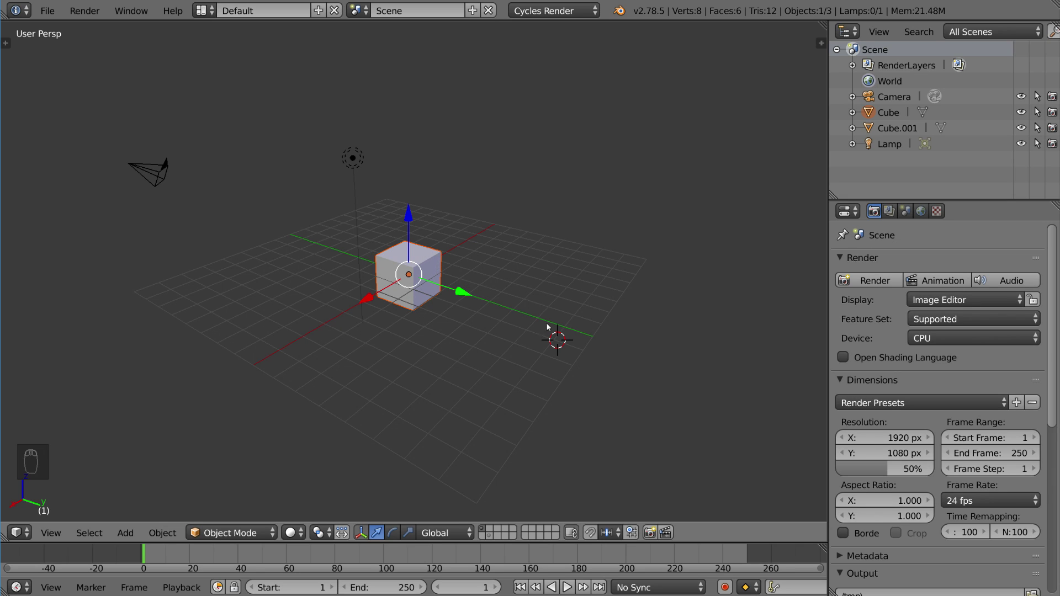
Place the 3D cursor beside the small cube and add mesh objects so the scene has a larger cube and a UV sphere.
left_click(527, 273)
key("shift+a")
mouse_move(527, 273)
left_click(580, 291)
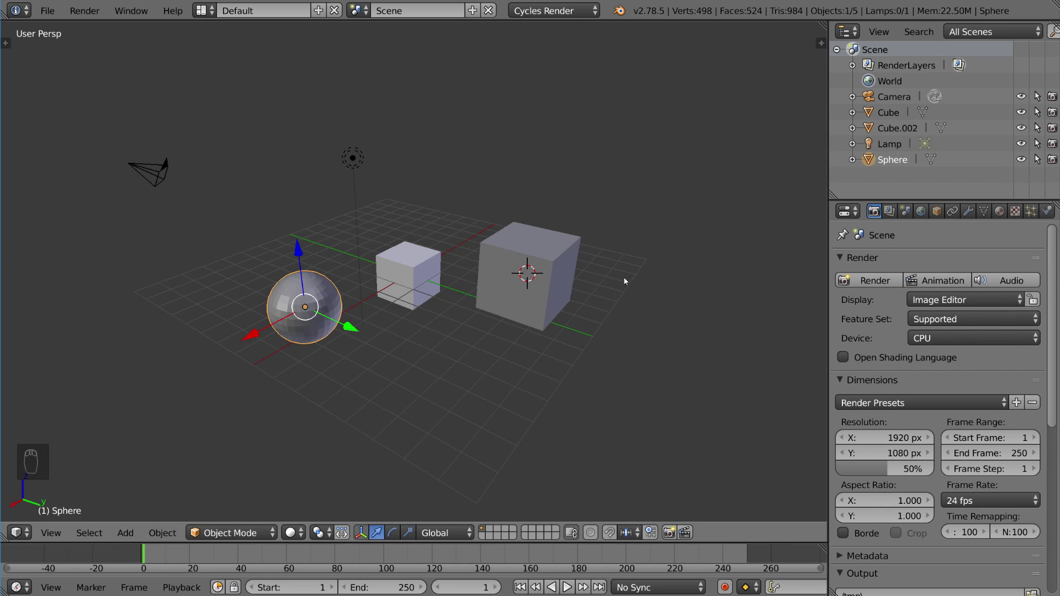
Hide both cubes together, hide the sphere as well, and reveal all hidden objects again.
right_click(427, 283)
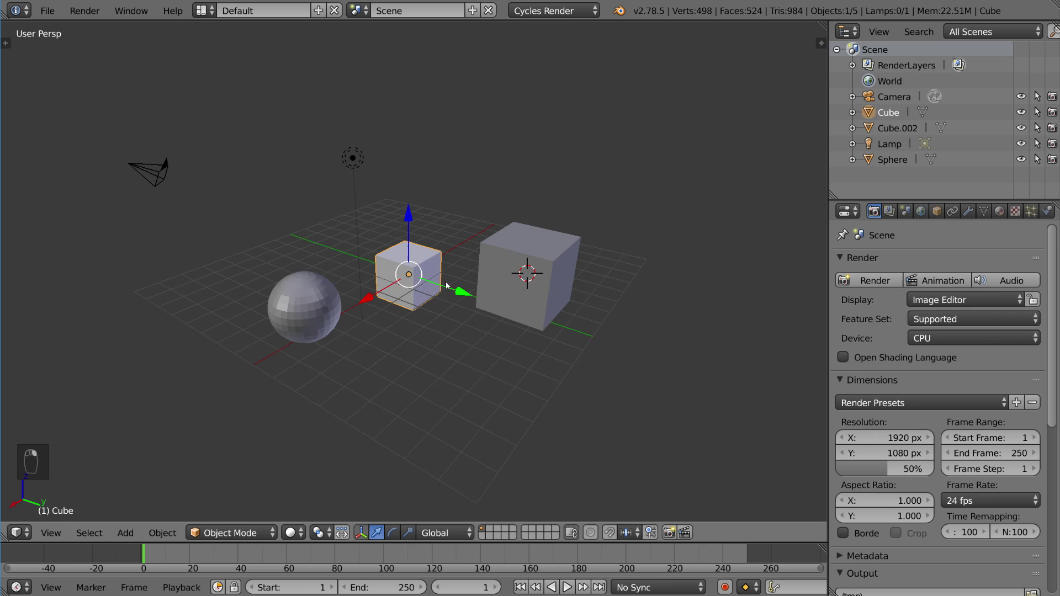
right_click(552, 309, "shift")
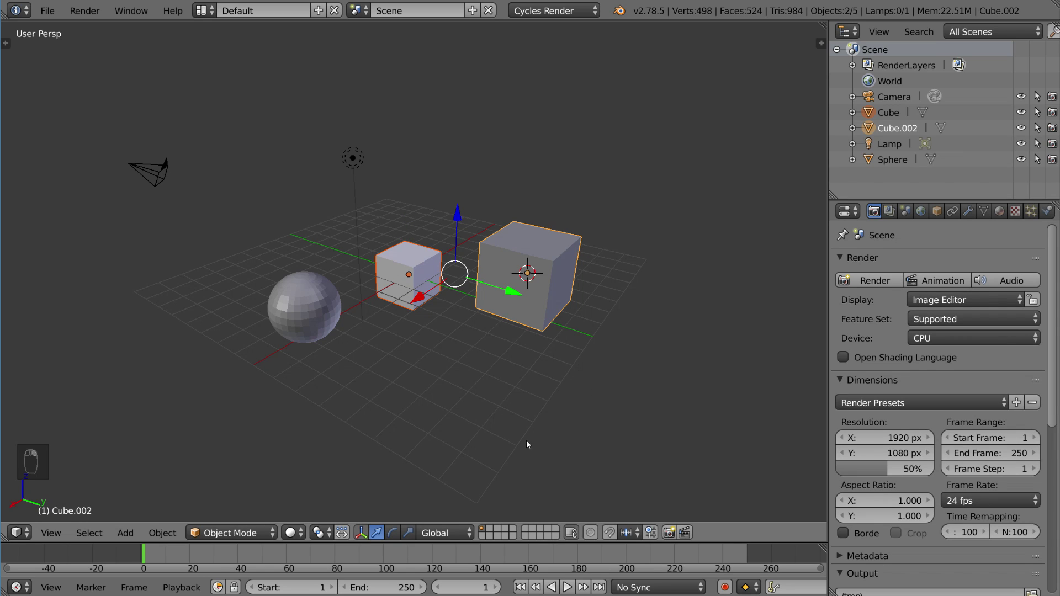
key("h")
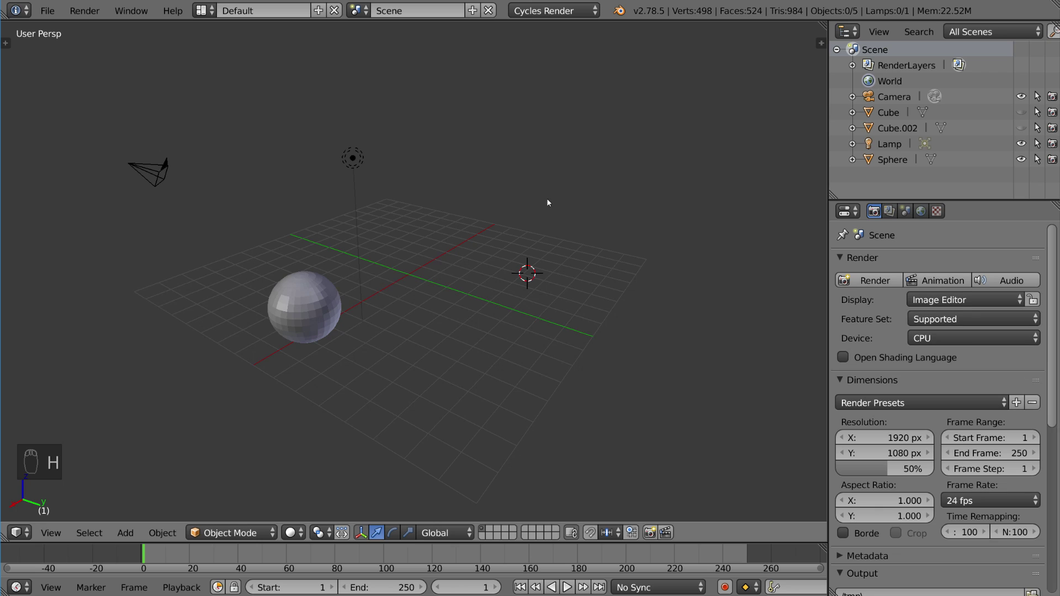
right_click(303, 317)
key("h")
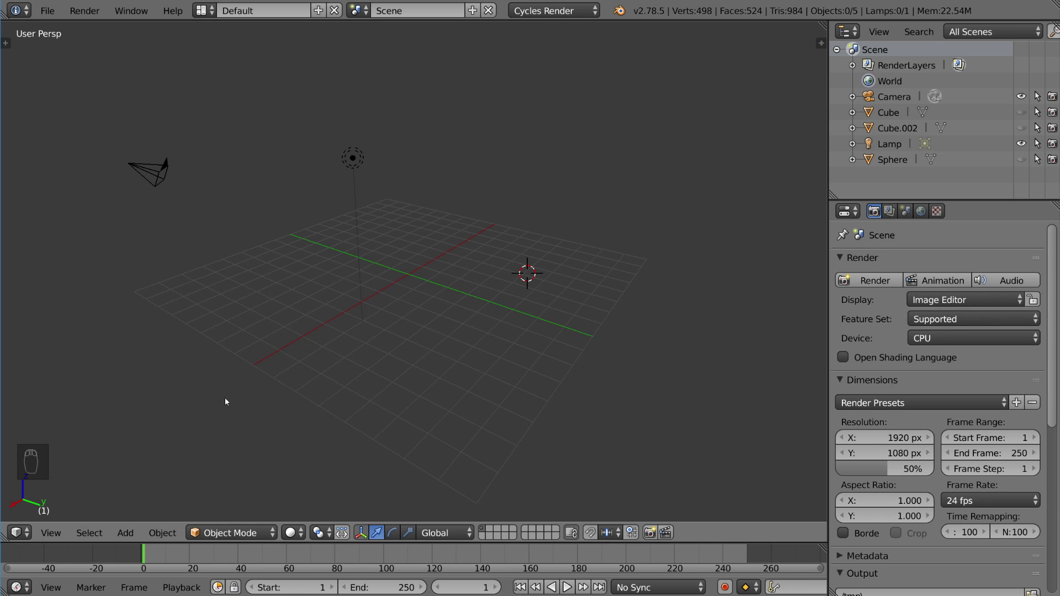
key("alt+h")
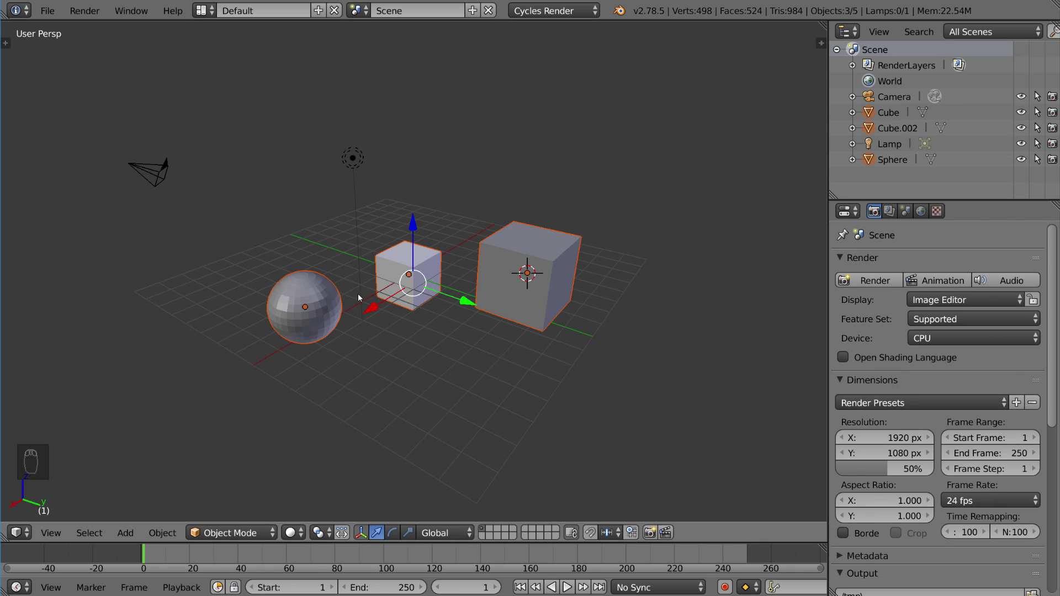
Hide the small cube and the camera, and restore both through their visibility toggles in the Outliner.
right_click(432, 277)
key("h")
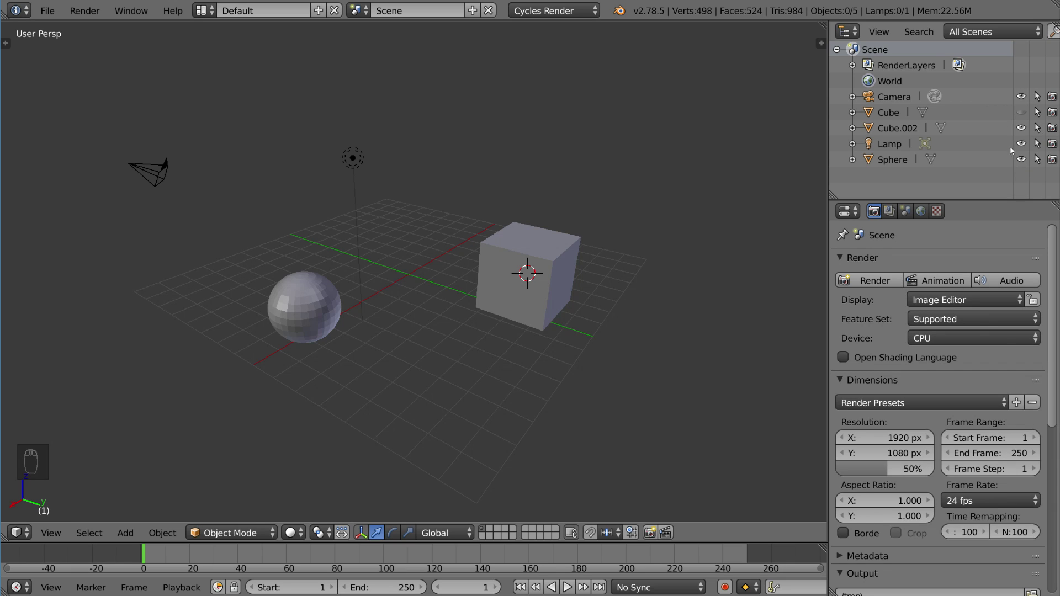
left_click(1021, 96)
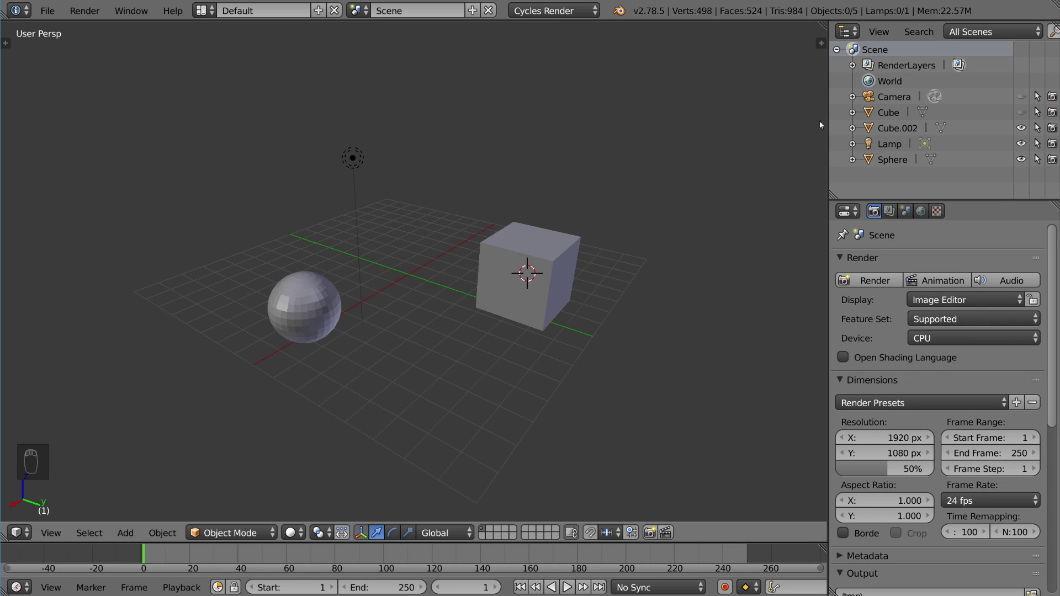
left_click(1021, 96)
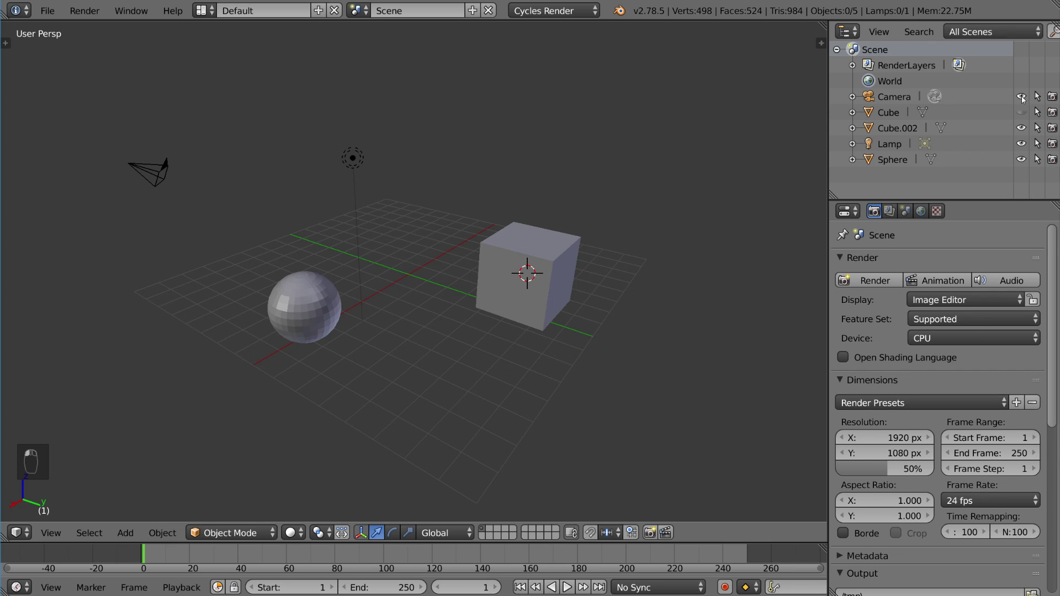
left_click(1021, 112)
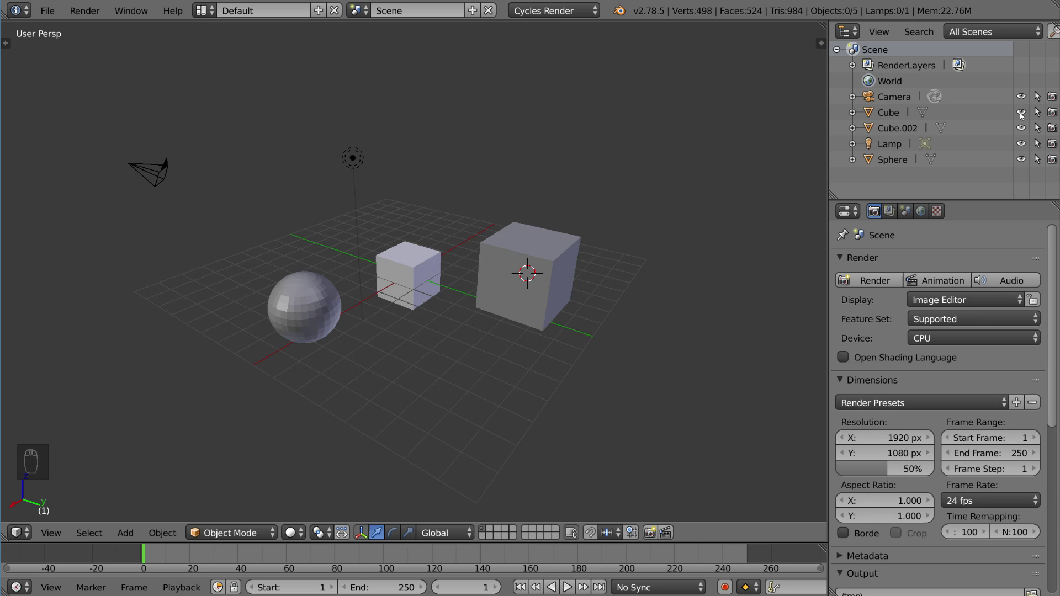
Switch off viewport visibility for every object in the Outliner and switch it back on for each one.
left_click_drag(1021, 113, 1021, 160)
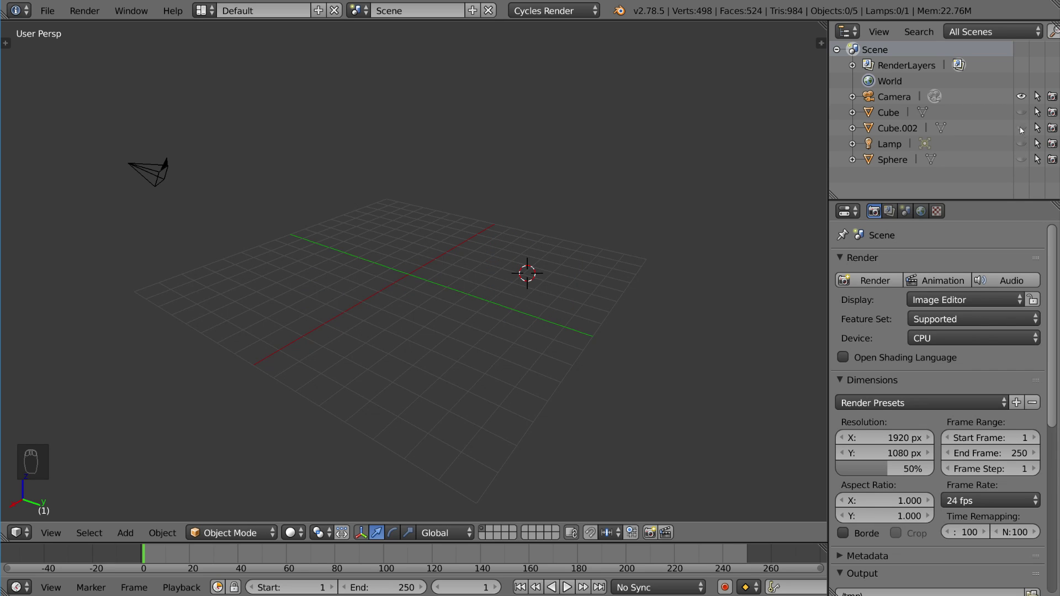
left_click(1021, 96)
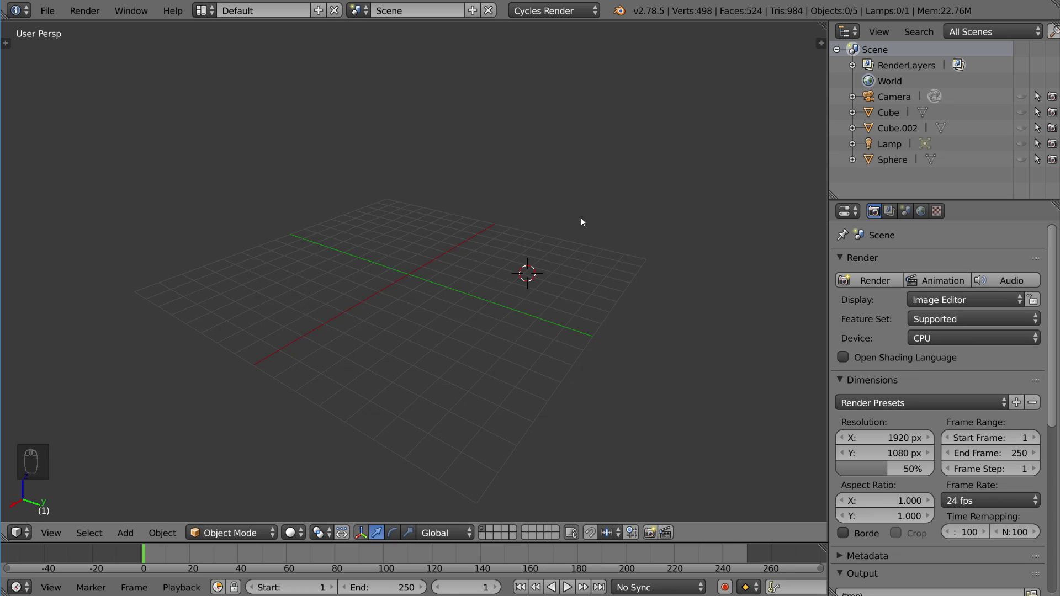
left_click(1021, 96)
left_click(1021, 128)
left_click(1021, 159)
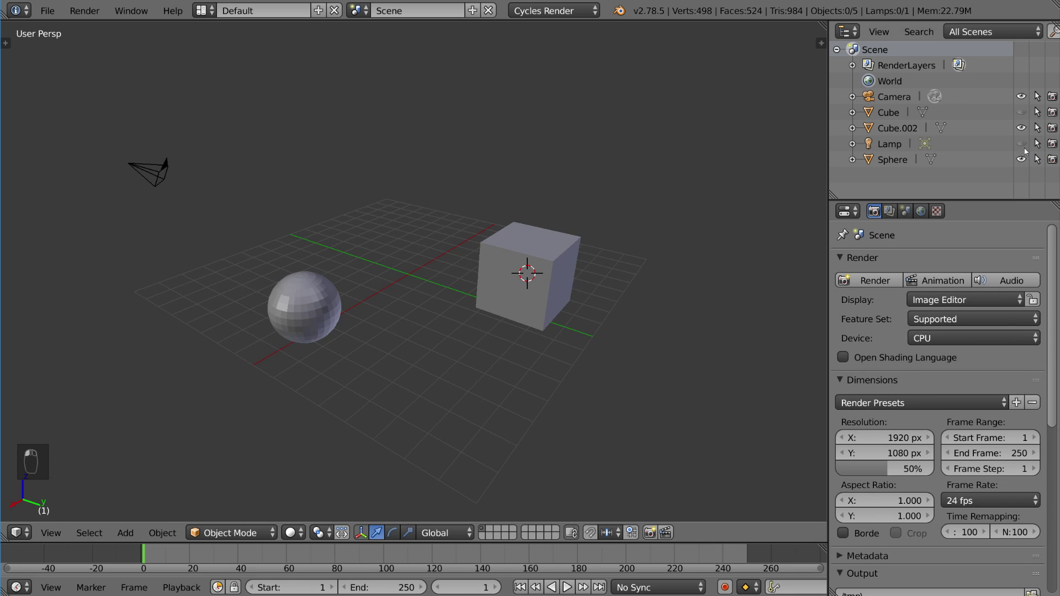
left_click(1021, 144)
left_click(1021, 112)
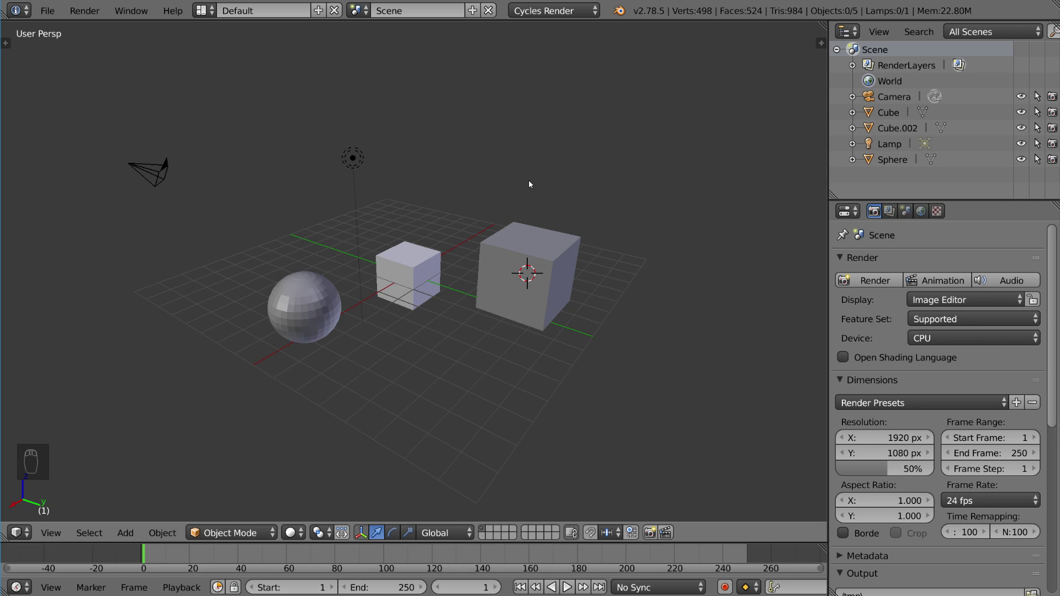
Look through several of the other scene layers and return to layer 1.
left_click(492, 530)
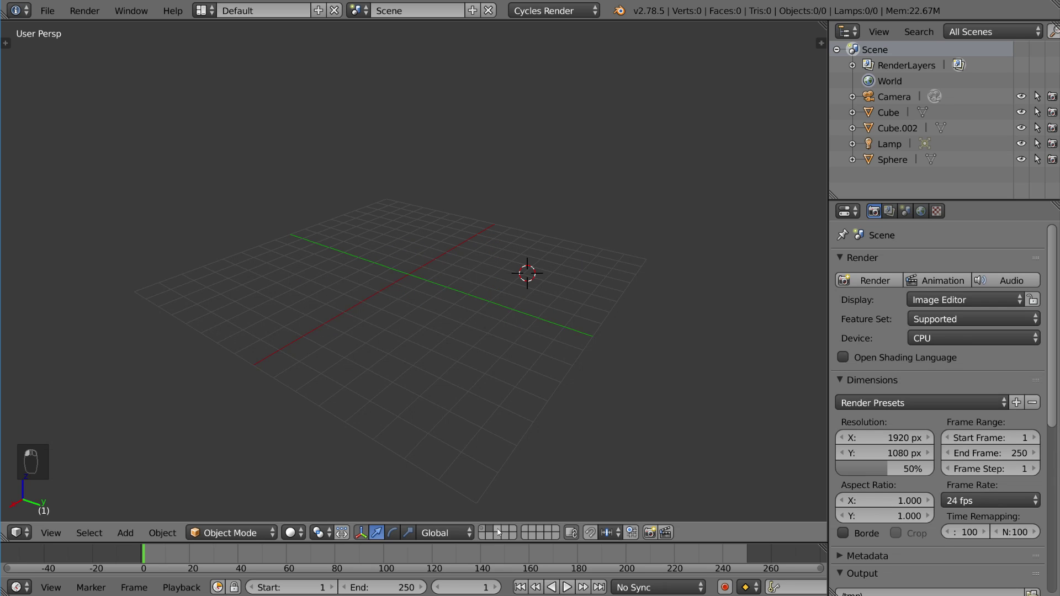
left_click(505, 528)
left_click(494, 534)
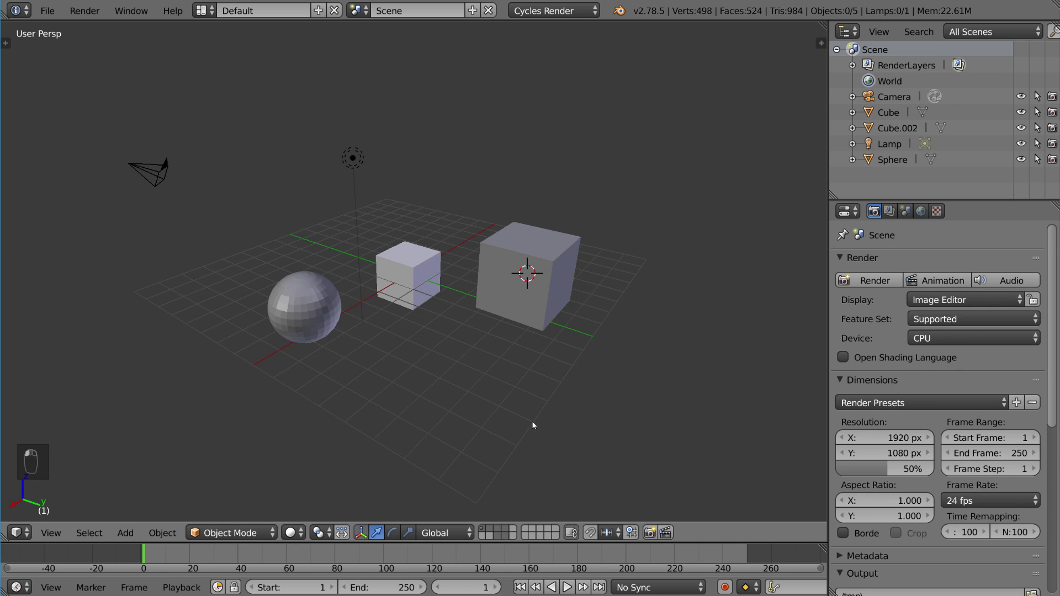
left_click(490, 530)
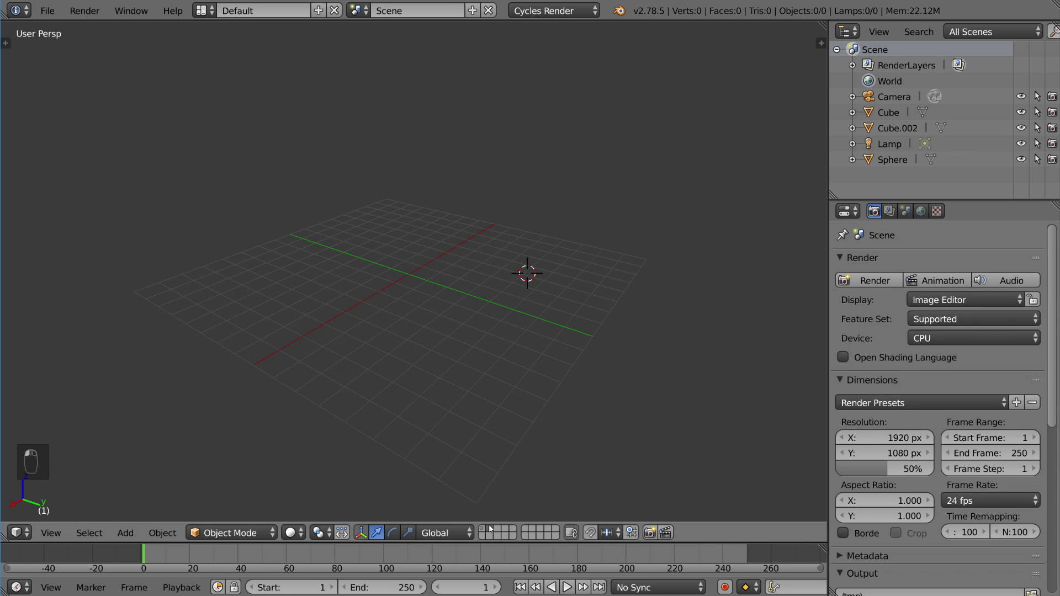
left_click(482, 530)
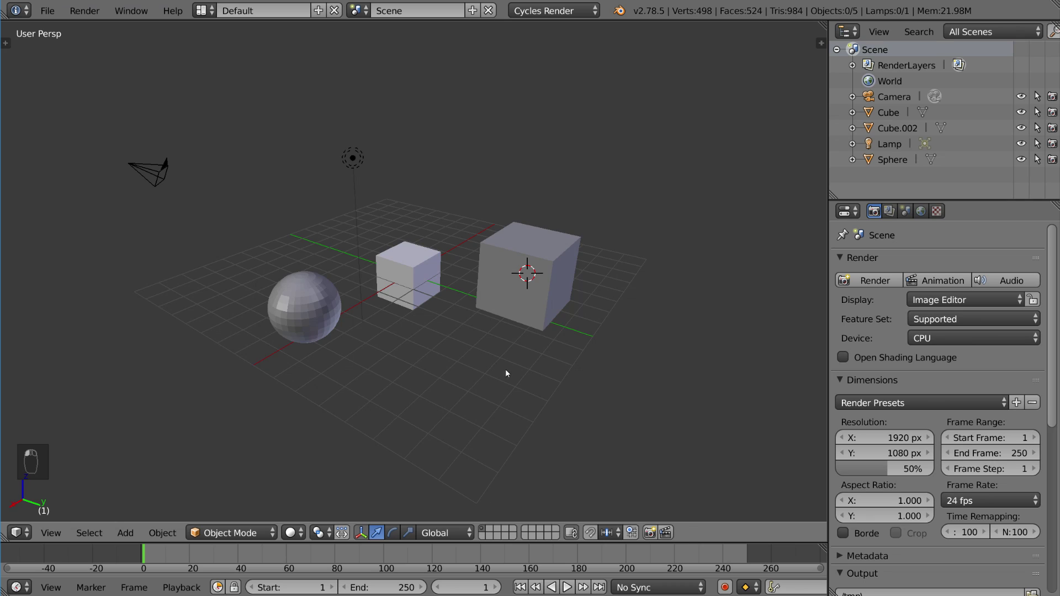
Move the large cube to layer 2, trying it on layers 1 and 2 alternately.
right_click(530, 330)
key("m")
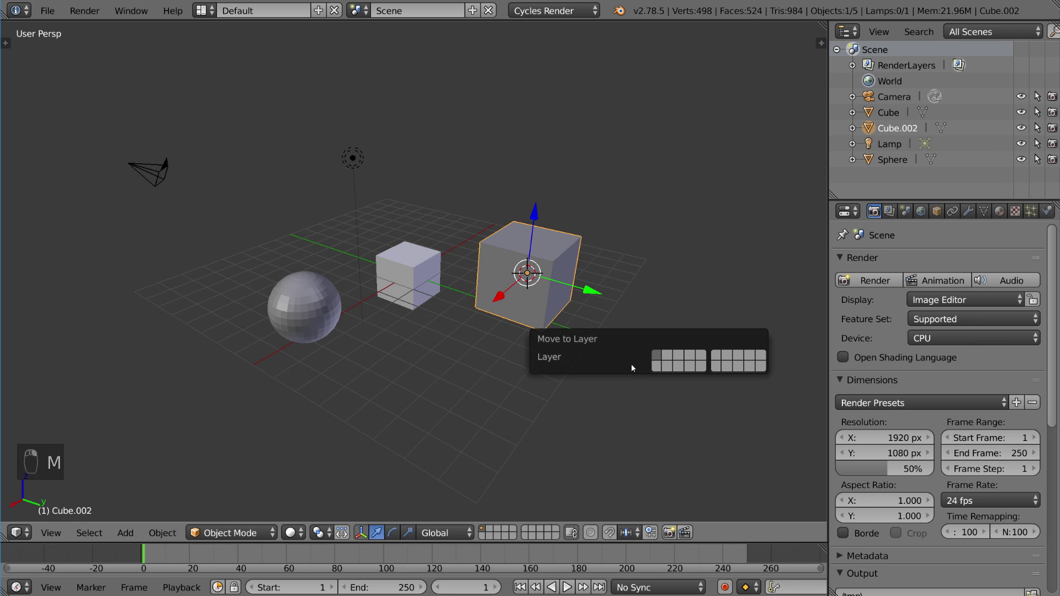
left_click(671, 357)
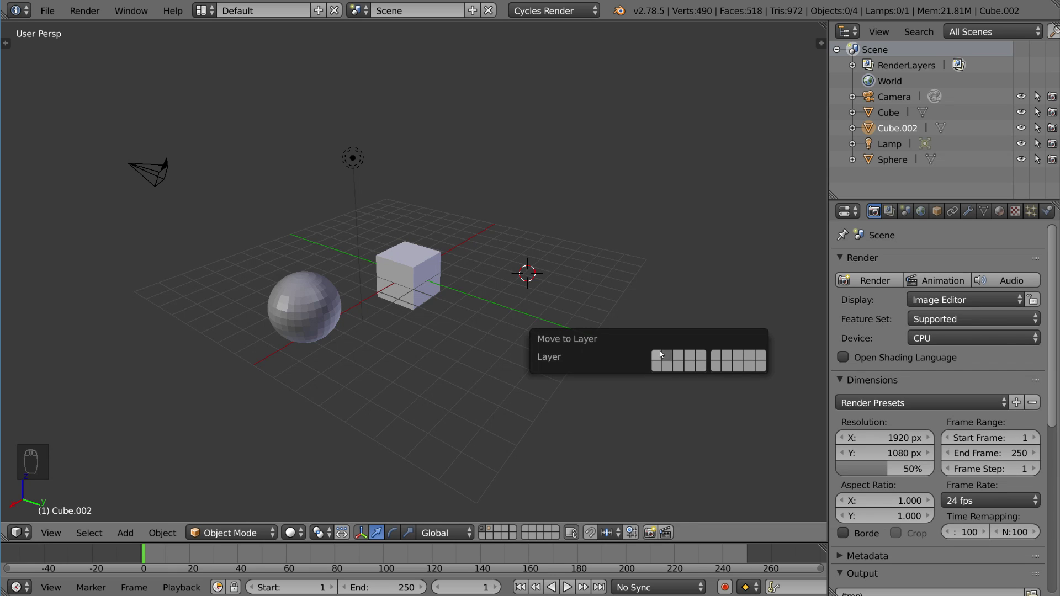
left_click(660, 358)
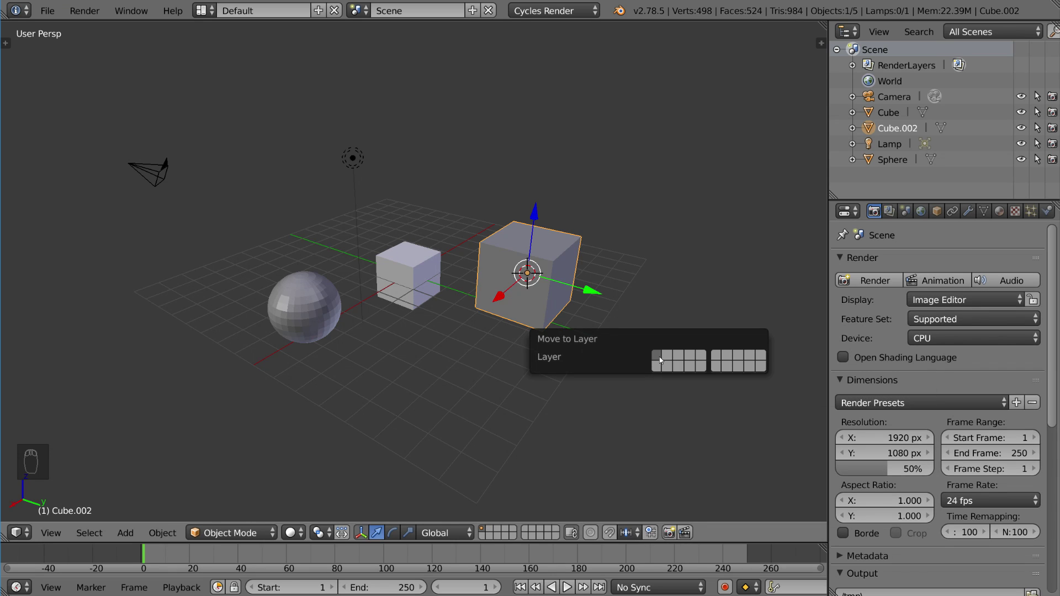
left_click(669, 356)
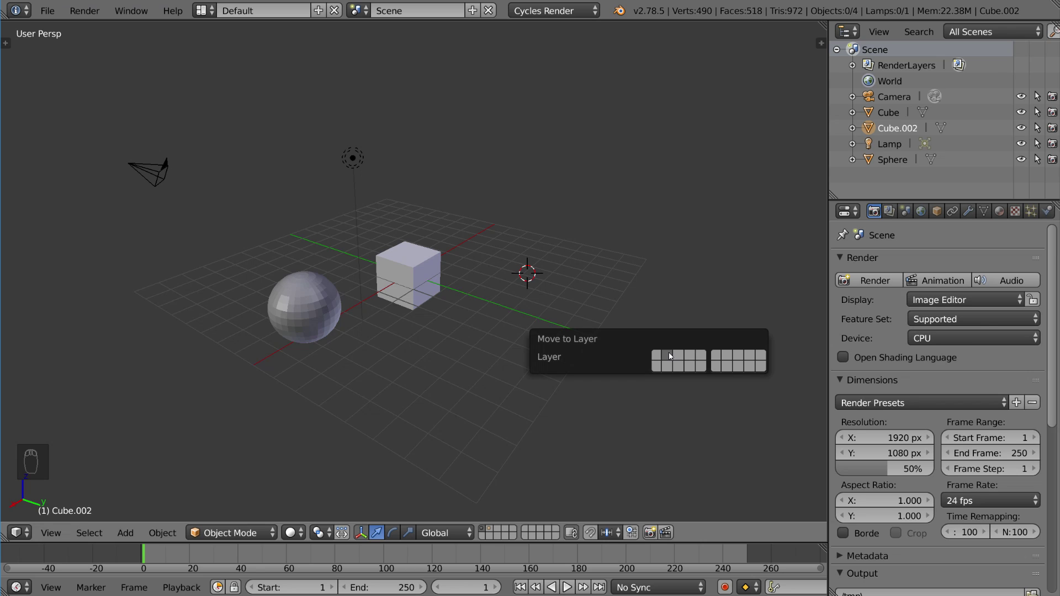
left_click(657, 354)
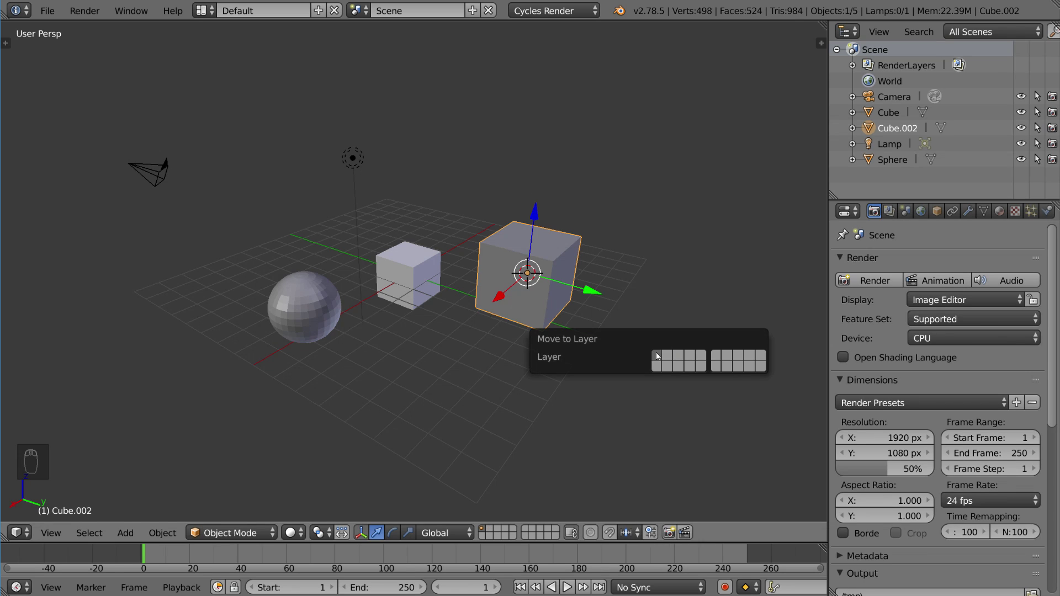
key("2")
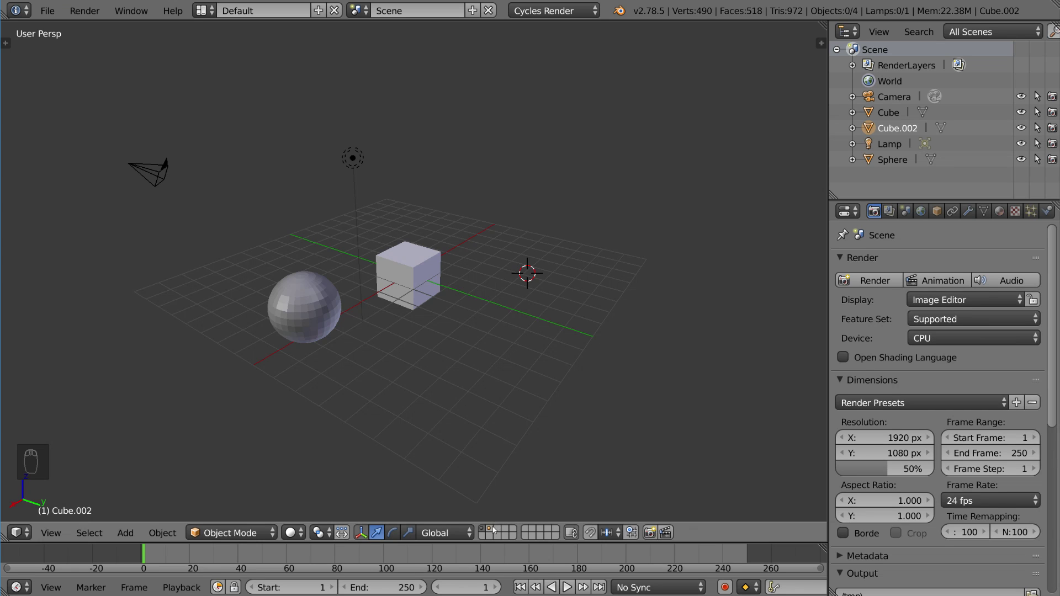
Display layer 2, add layer 1 to the visible layers, and select both cubes and the sphere.
key("2")
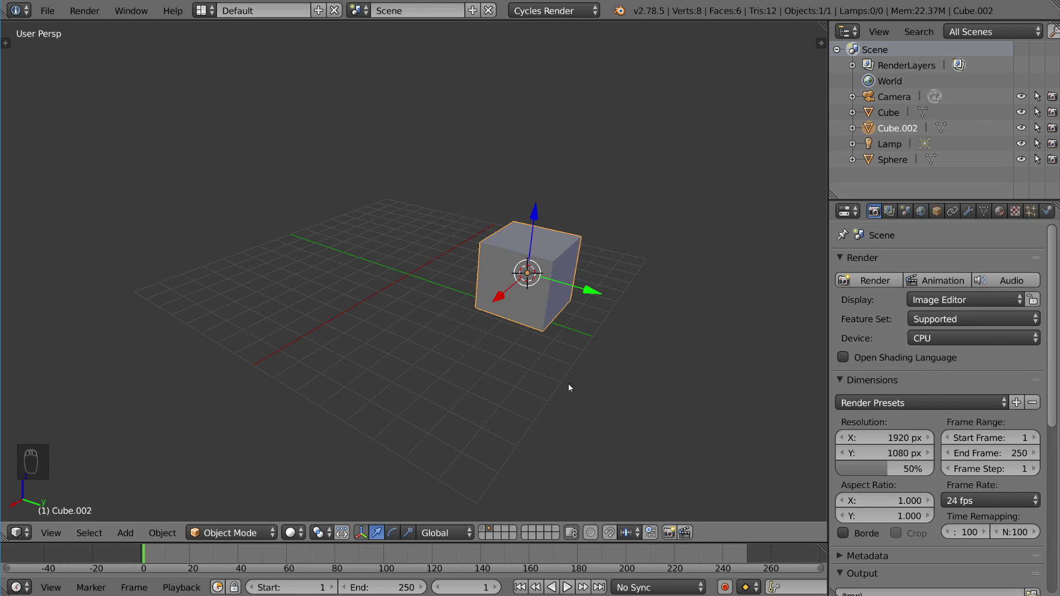
left_click(482, 528, "shift")
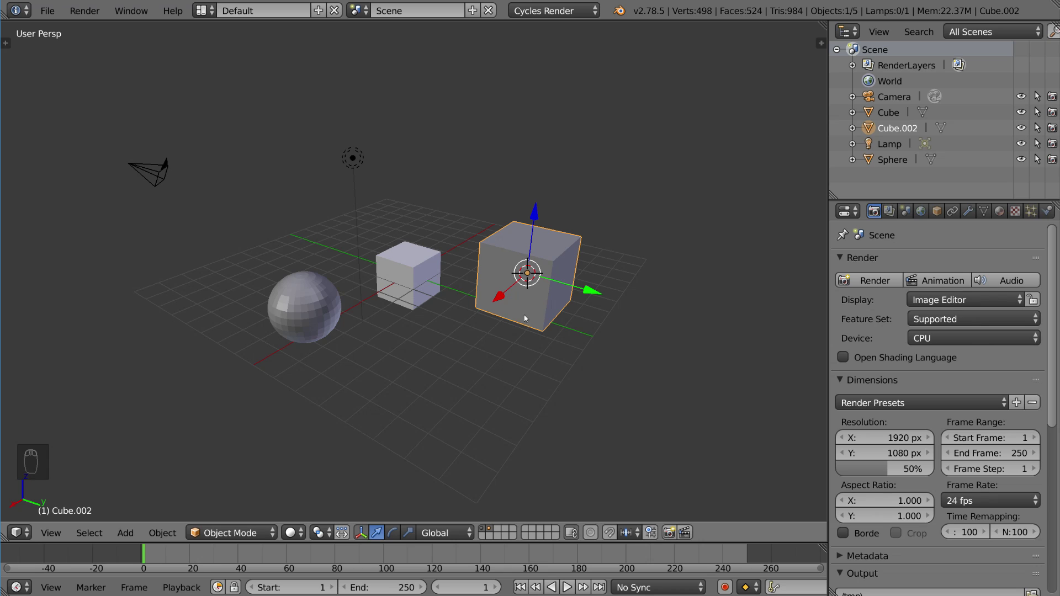
right_click(388, 275, "shift")
right_click(298, 292, "shift")
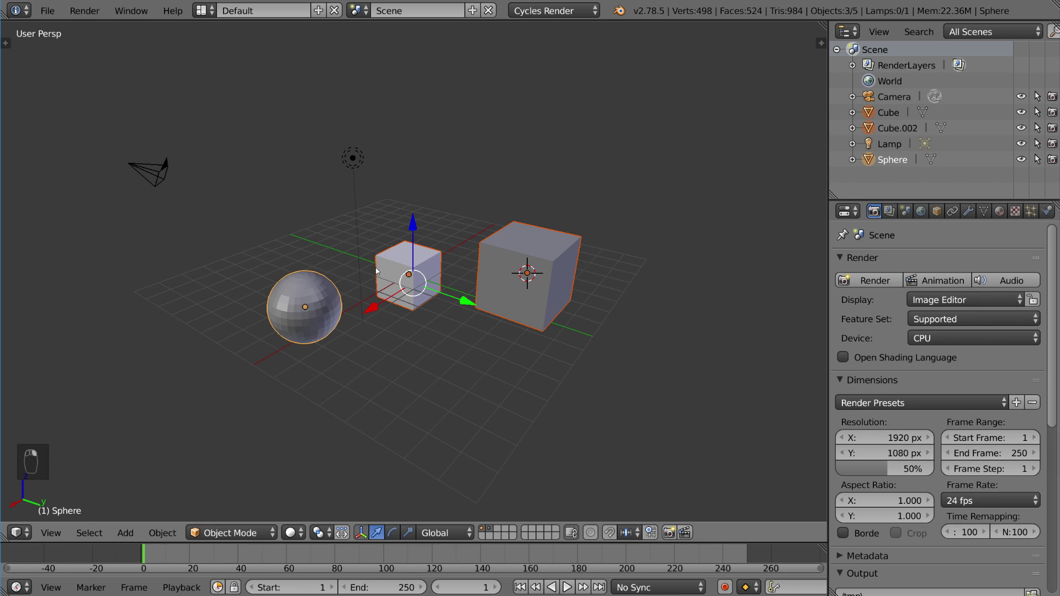
Reduce the selection to the large cube and move it to layer 3.
right_click(401, 293, "shift")
right_click(525, 287, "shift")
right_click(525, 287, "shift")
right_click(524, 287)
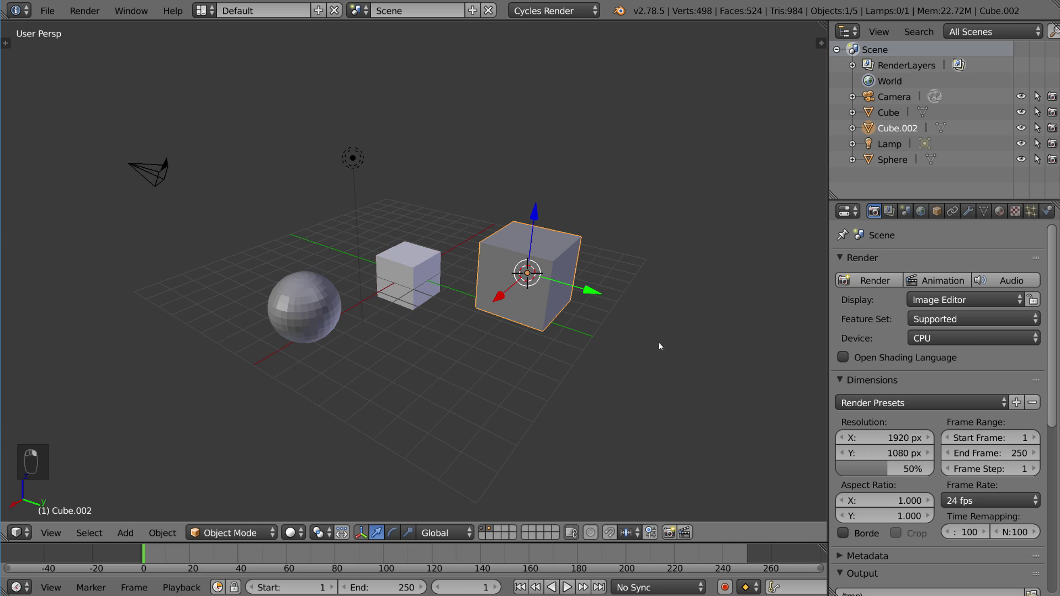
key("m")
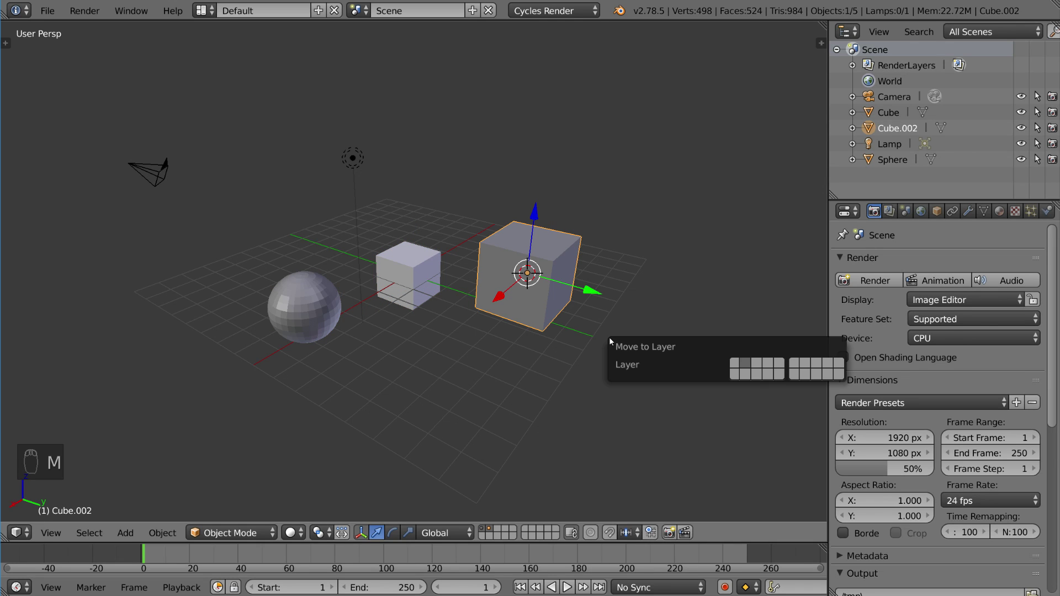
key("3")
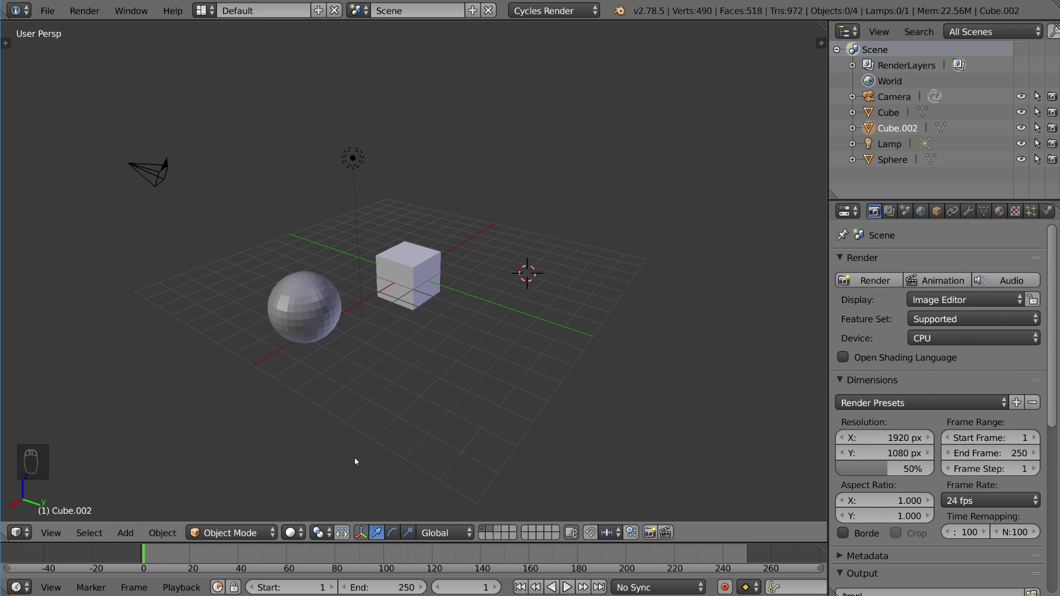
Add layer 3 to the visible layers, and switch back to showing only layer 1.
key("shift+3")
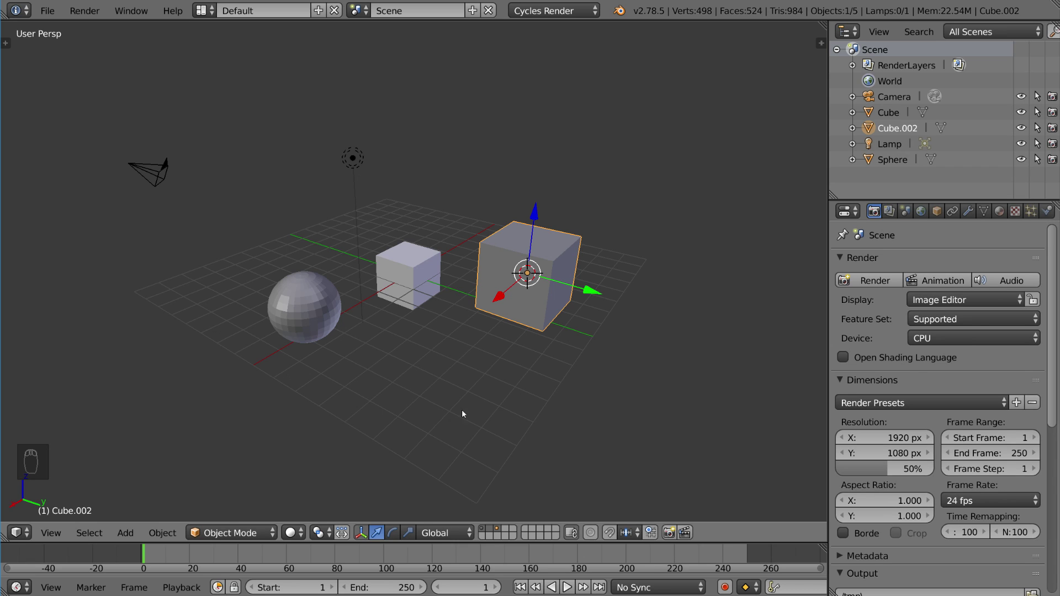
key("1")
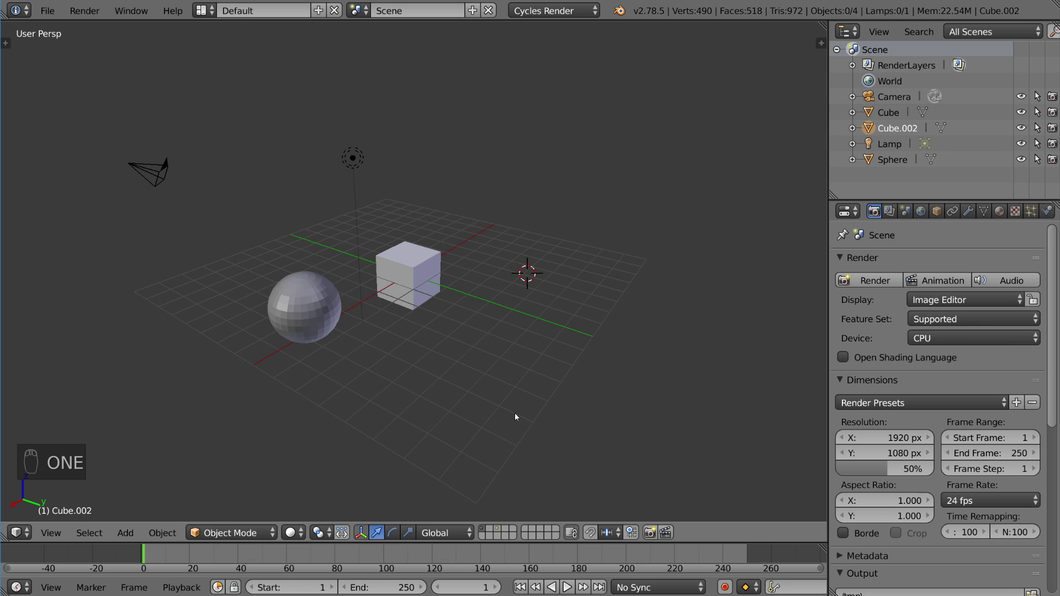
Display layer 2 and layer 3 in turn, and add layers 1 and 2 to the visible layers.
key("2")
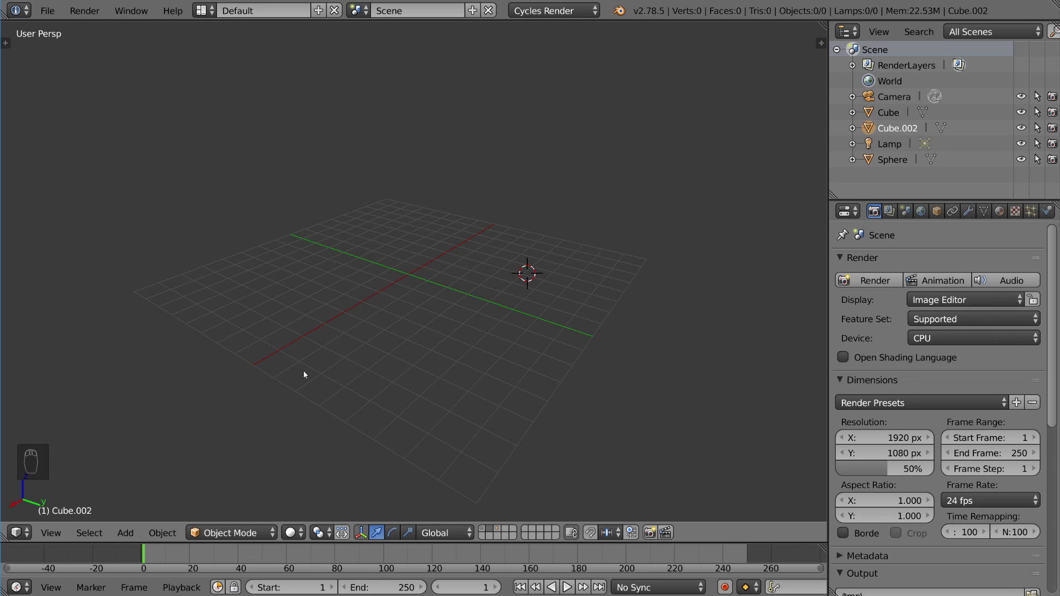
key("3")
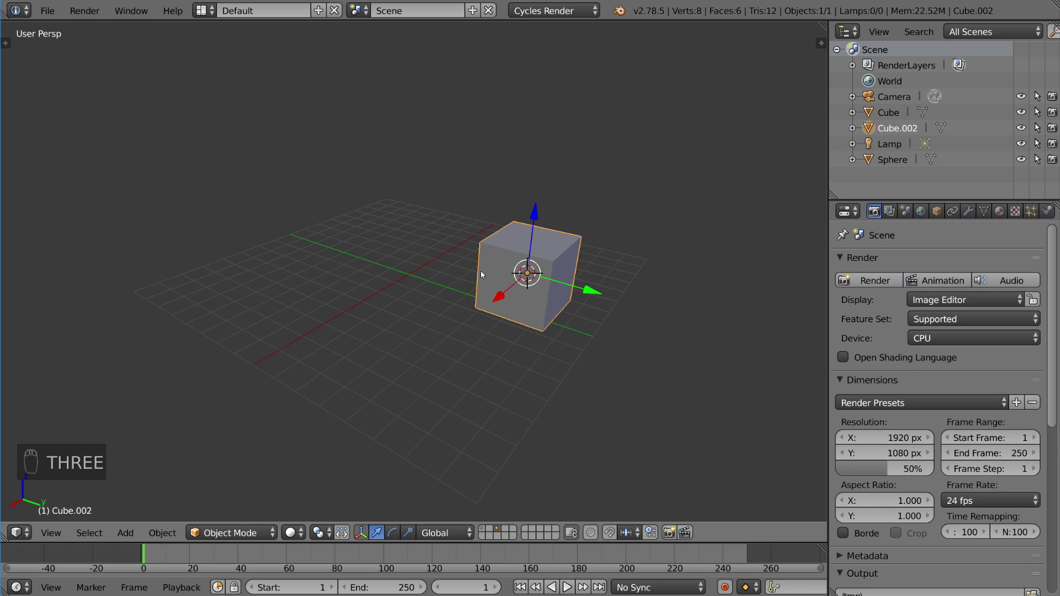
key("shift+1")
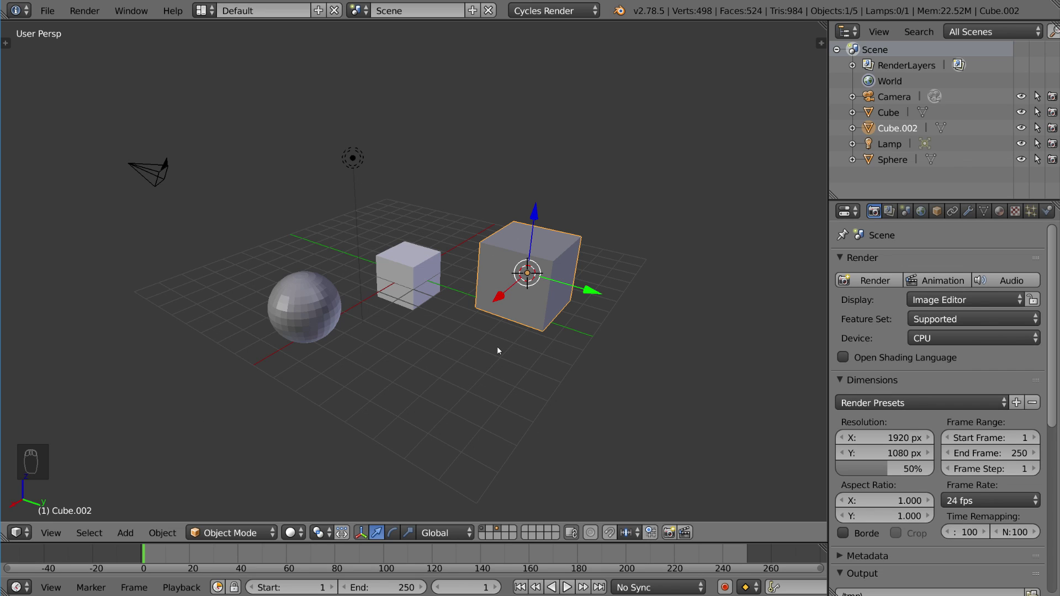
key("shift+2")
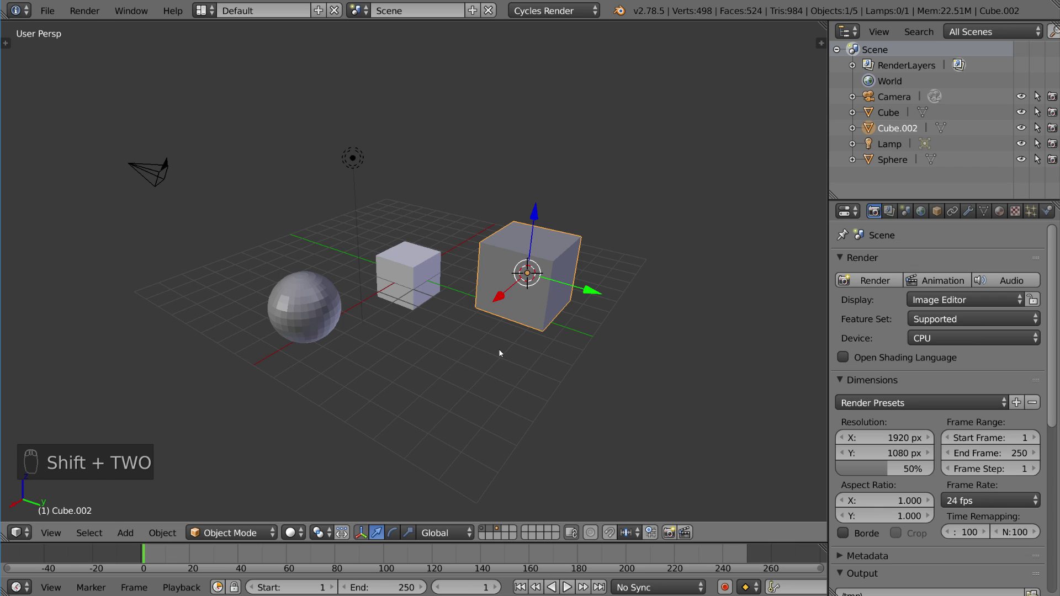
Toggle layers 3, 4 and 5 in the set of visible layers, leaving all three switched off.
key("shift+3")
key("shift+3")
key("shift+4")
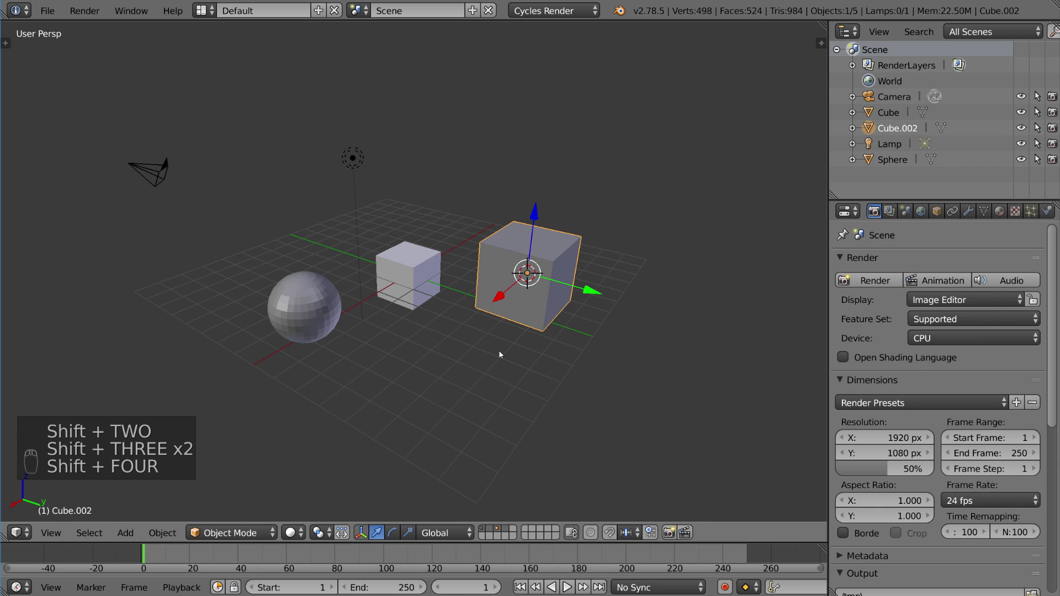
key("shift+5")
key("shift+5")
key("shift+4")
key("shift+3")
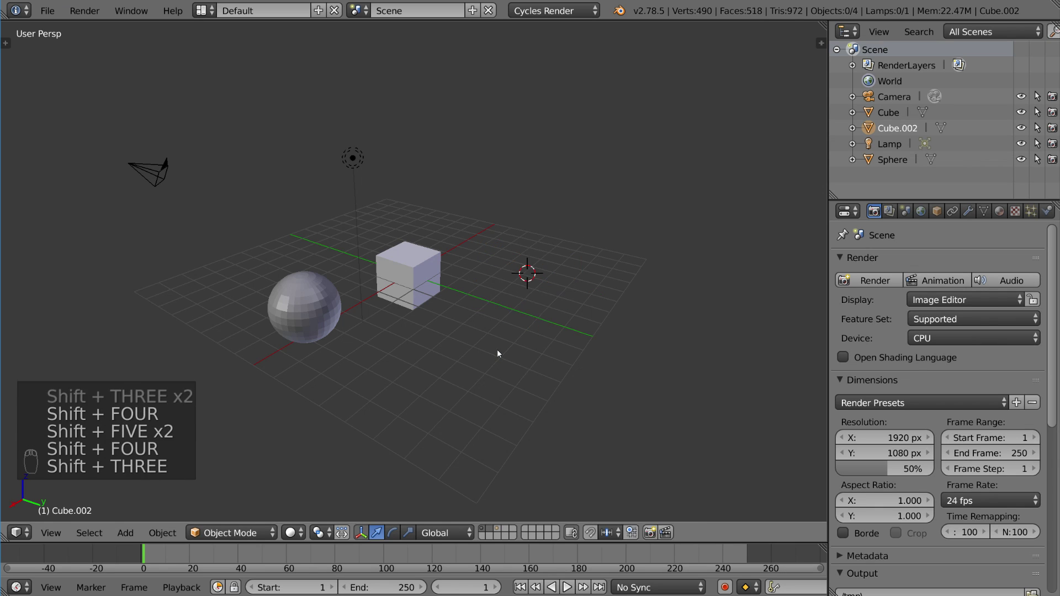
Toggle layers 2 and 3 alternately alongside layer 1, ending with layers 1 and 3 displayed.
key("shift+2")
key("shift+2")
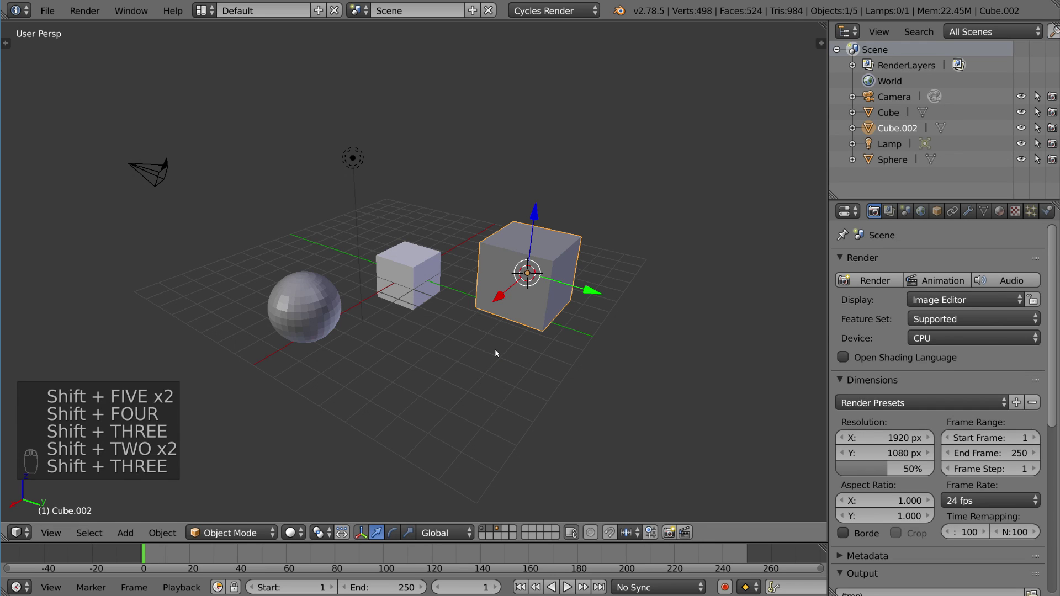
key("shift+2")
key("shift+3")
key("shift+2")
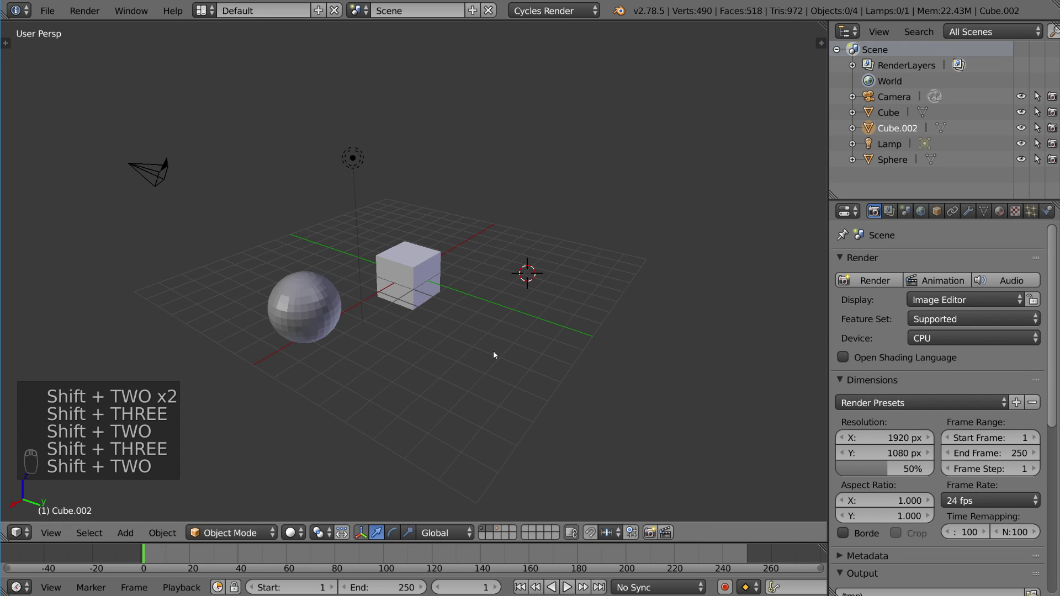
key("shift+3")
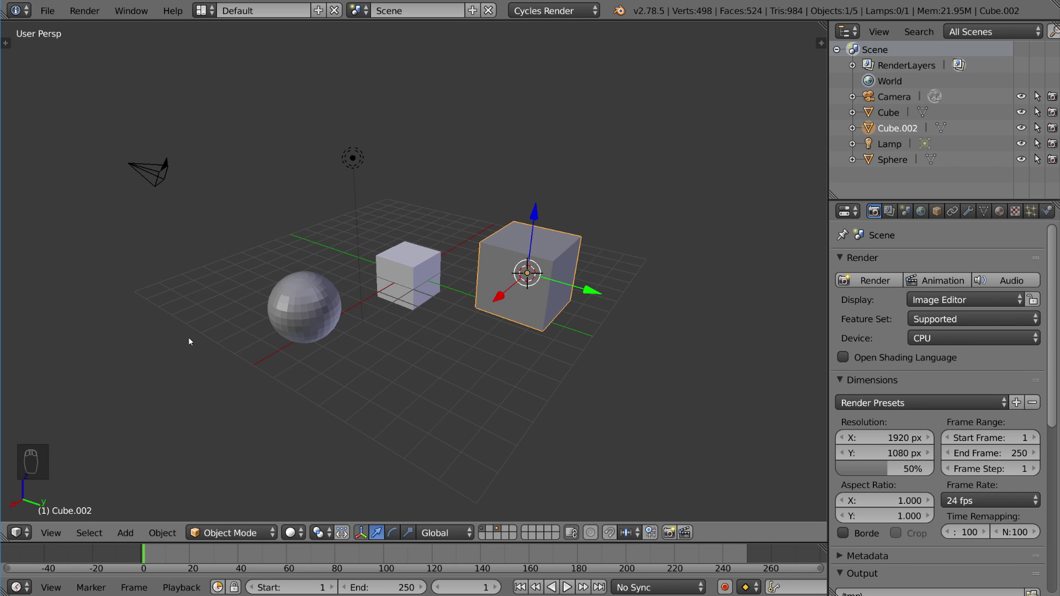
Display each of layers 1 to 10 on its own, one after another.
key("1")
key("2")
key("3")
key("4")
key("5")
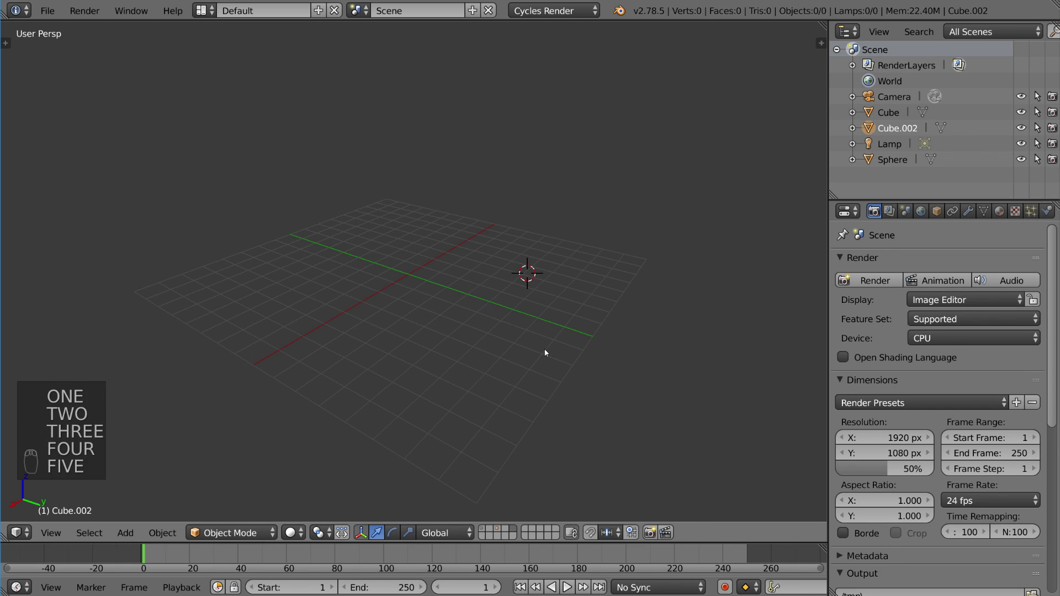
key("6")
key("7")
key("8")
key("9")
key("0")
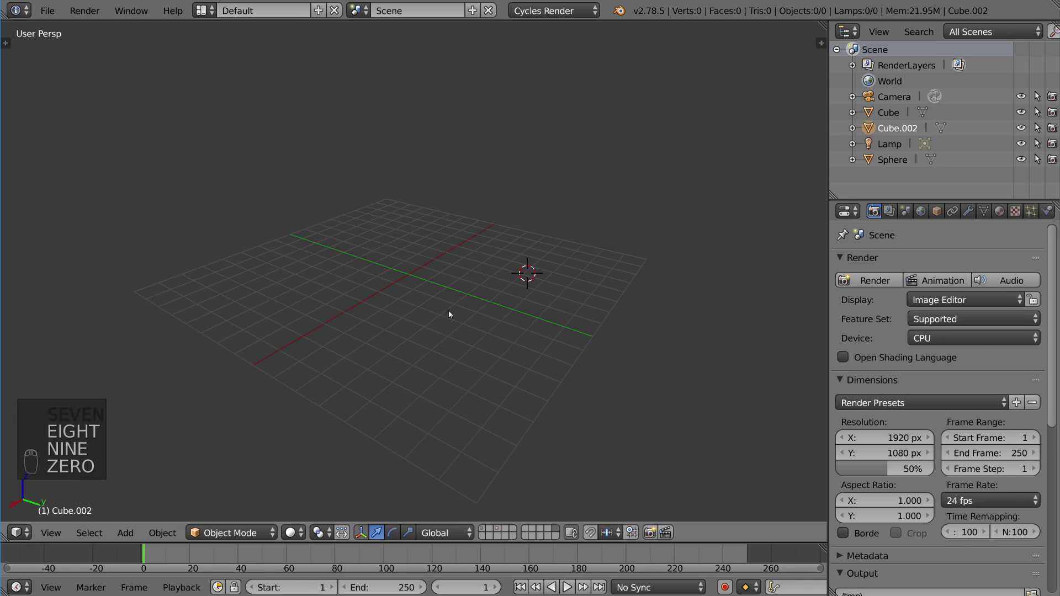
Display each of layers 11 to 20 on its own, and return to showing only layer 1.
key("alt+1")
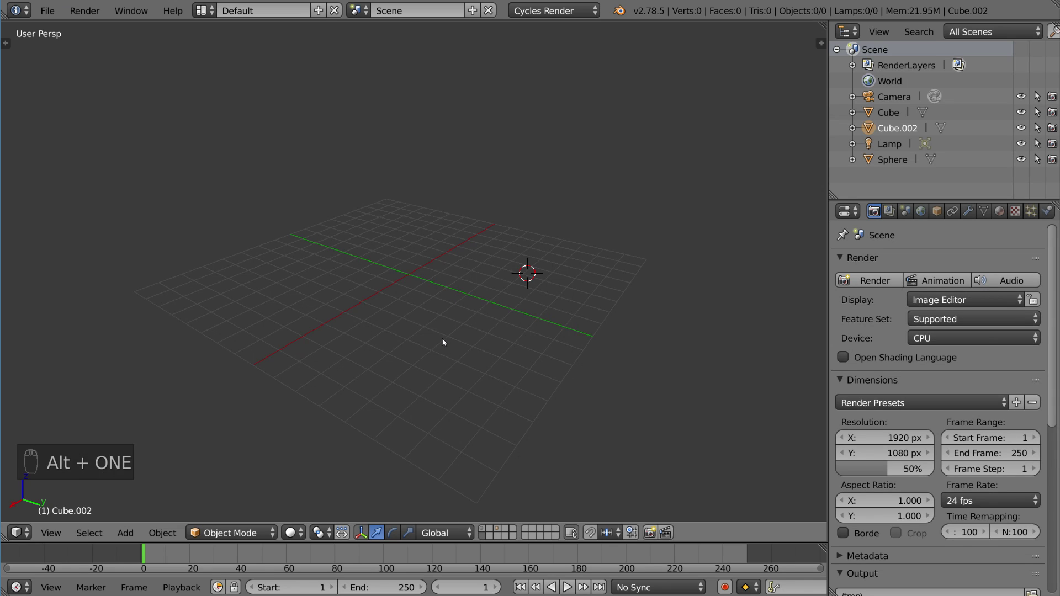
key("alt+2")
key("alt+3")
key("alt+4")
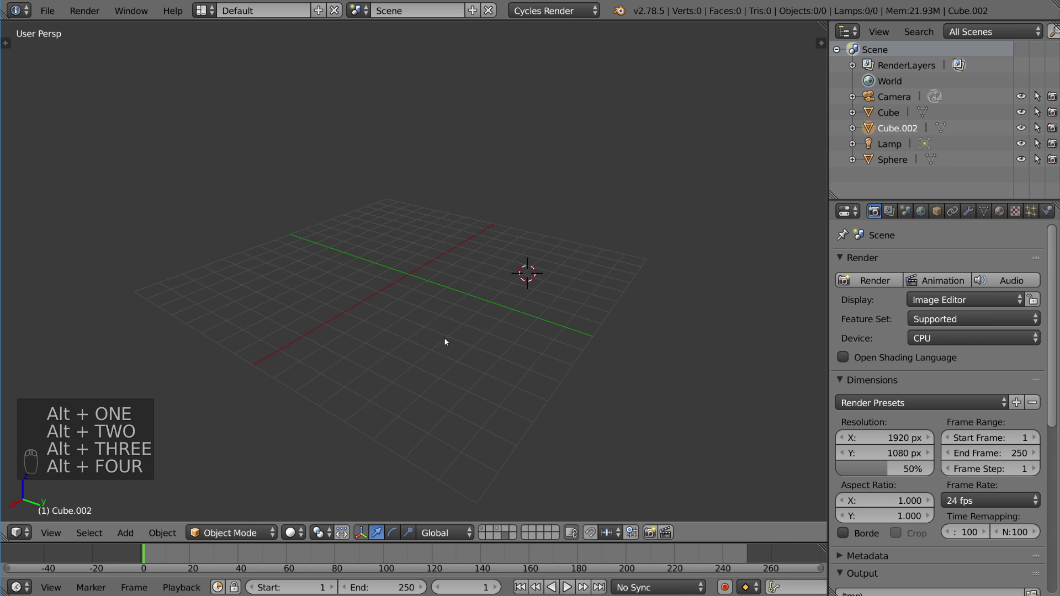
key("alt+5")
key("alt+6")
key("alt+7")
key("alt+8")
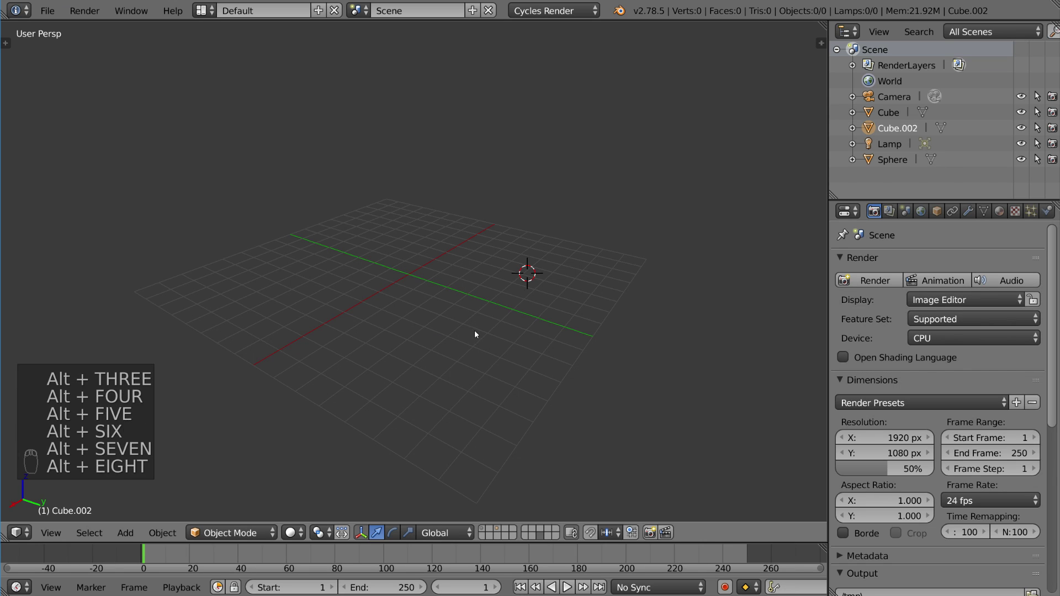
key("alt+9")
key("alt+0")
key("1")
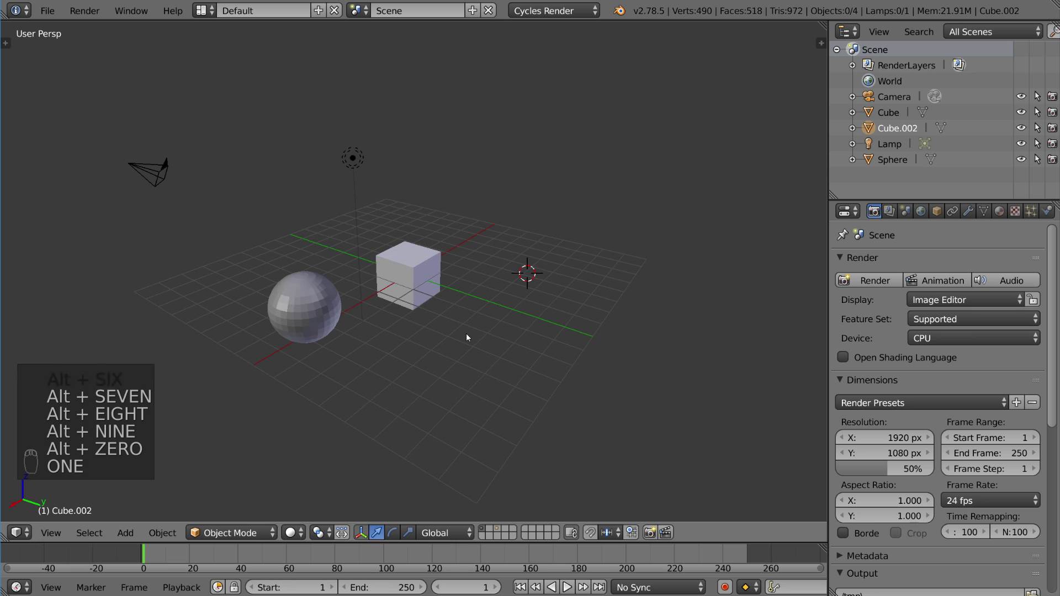
Toggle layers 2 to 5 and the lower-row layers 11 to 15 in the set of visible layers.
key("alt+shift+1")
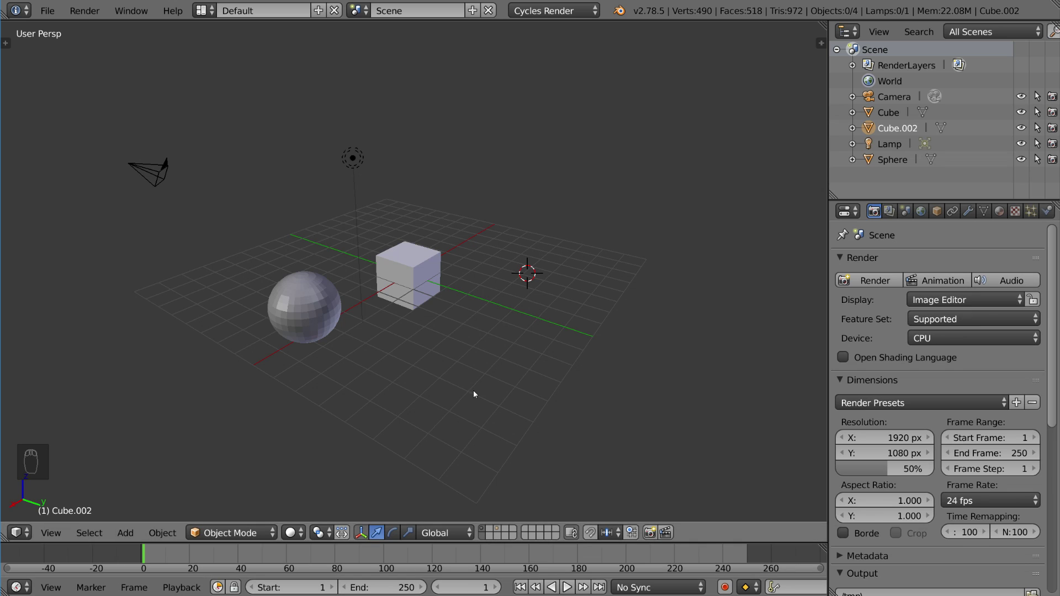
key("shift+2")
key("alt+shift+2")
key("shift+3")
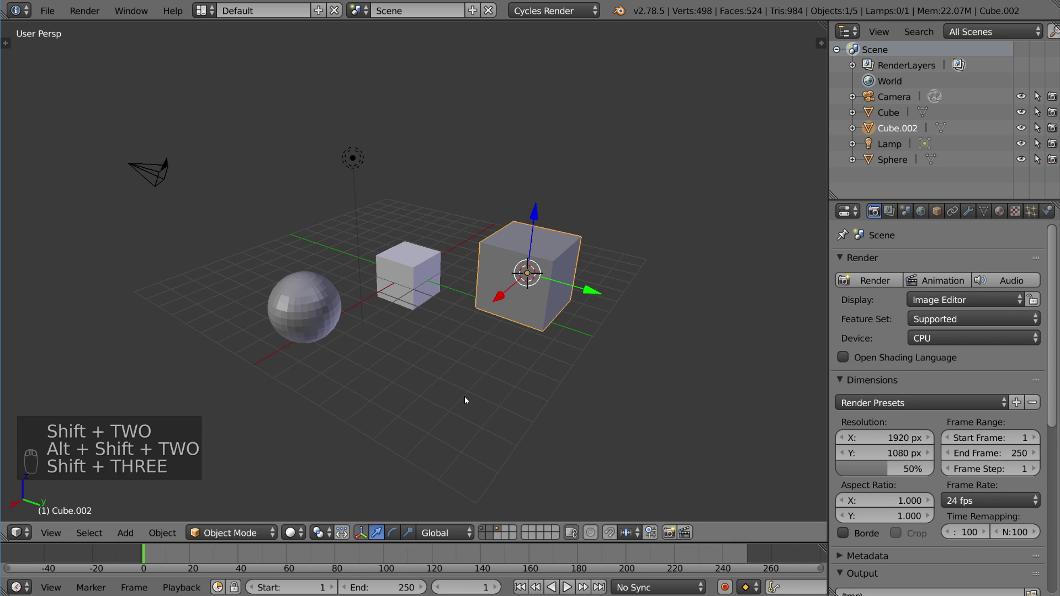
key("alt+shift+3")
key("shift+4")
key("alt+shift+4")
key("shift+5")
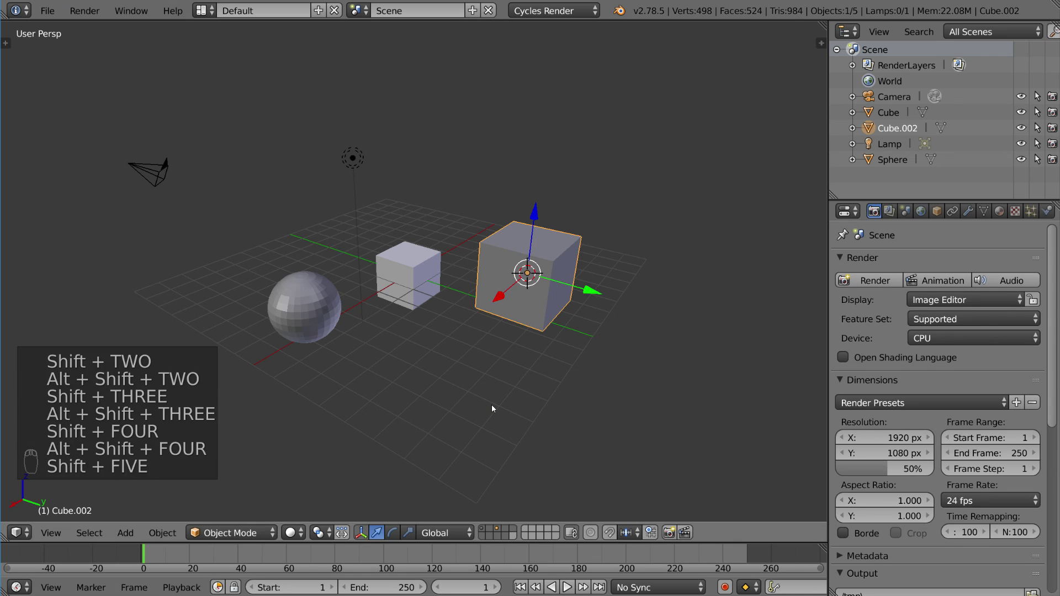
key("alt+shift+5")
key("alt+shift+4")
key("alt+shift+3")
key("alt+shift+2")
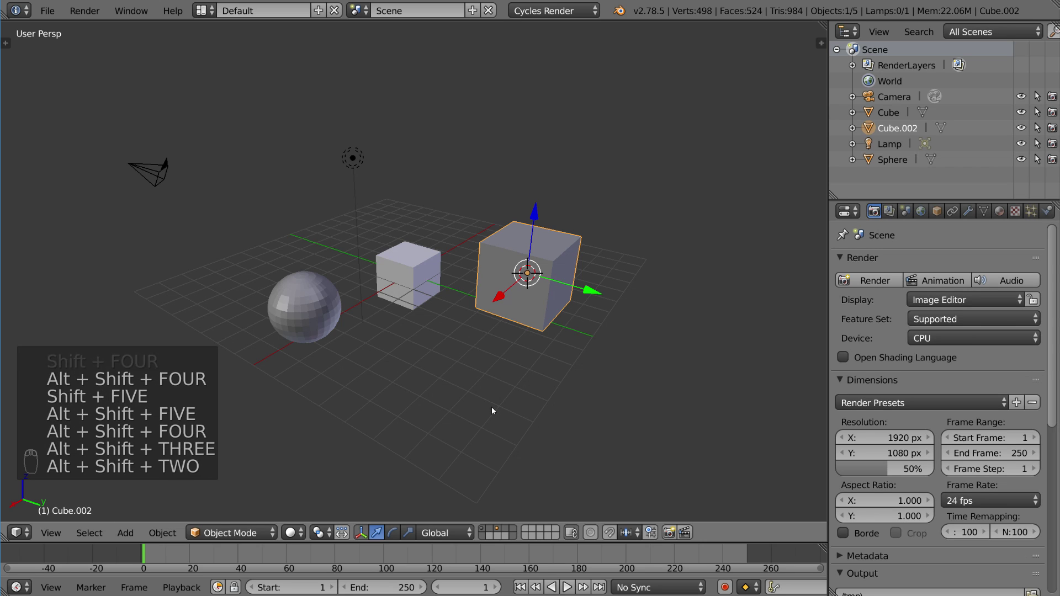
Display only layer 3, move the large cube to layer 12, and display that layer.
key("3")
key("m")
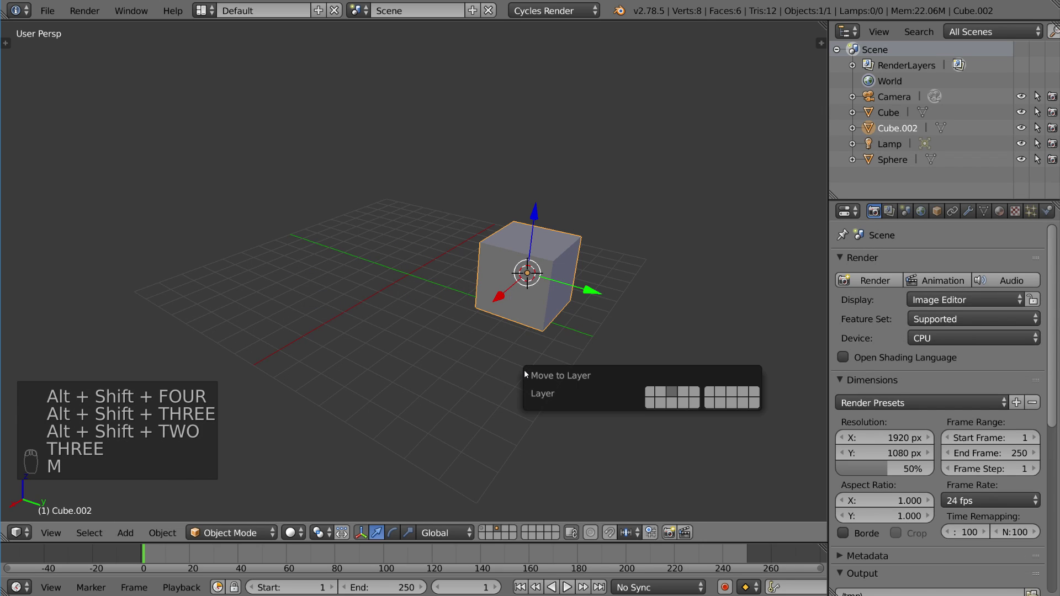
key("1")
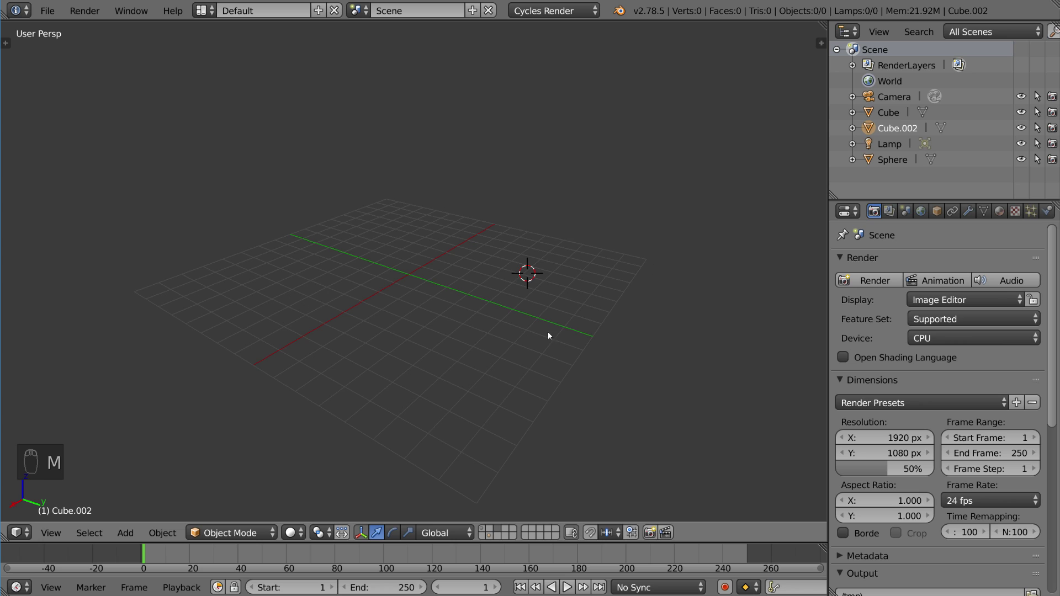
key("alt+2")
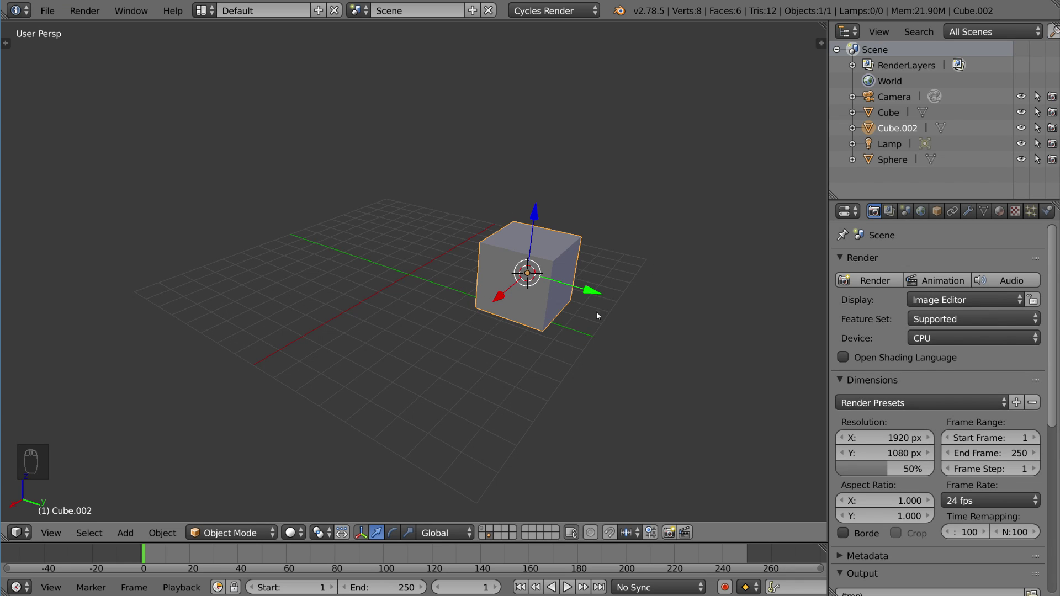
Add layer 1 to the visible layers, switch back to only layer 1, and reveal all hidden objects.
key("shift+1")
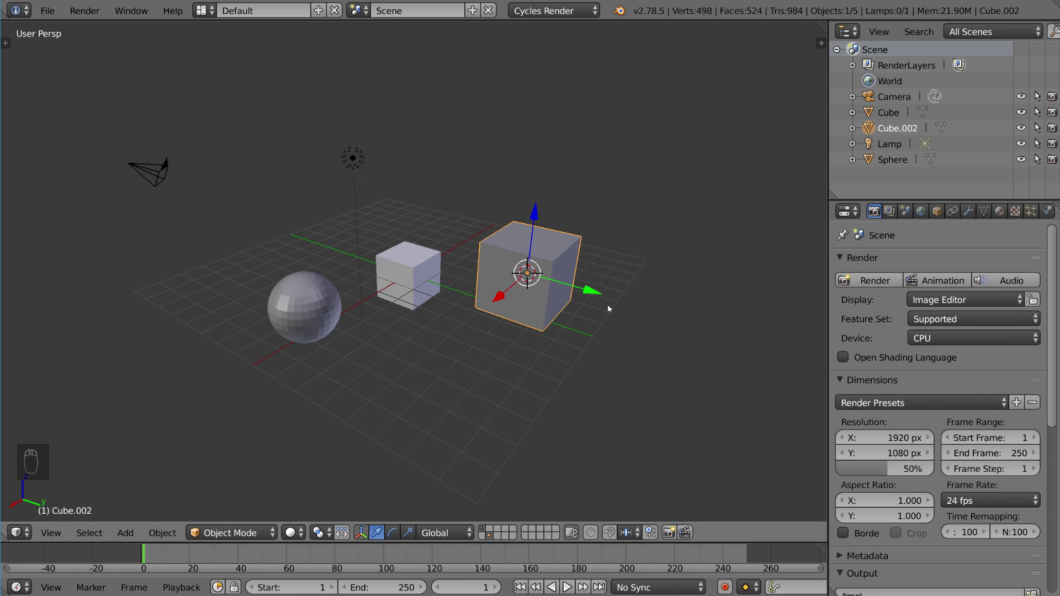
key("1")
key("alt+h")
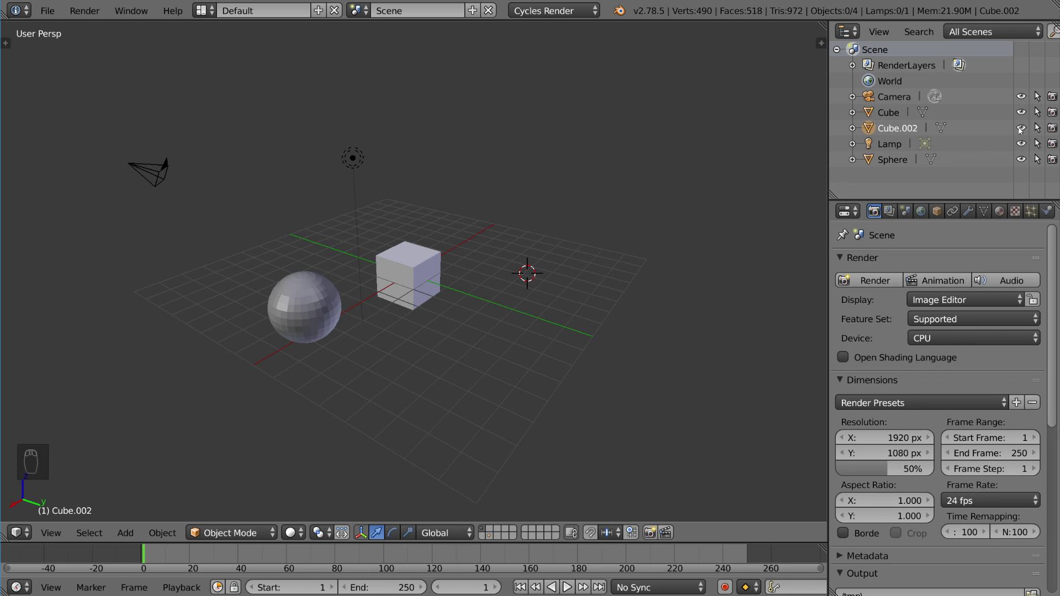
Toggle the camera's viewport visibility off and on in the Outliner, and hide the small cube.
left_click(1021, 97)
left_click(1021, 96)
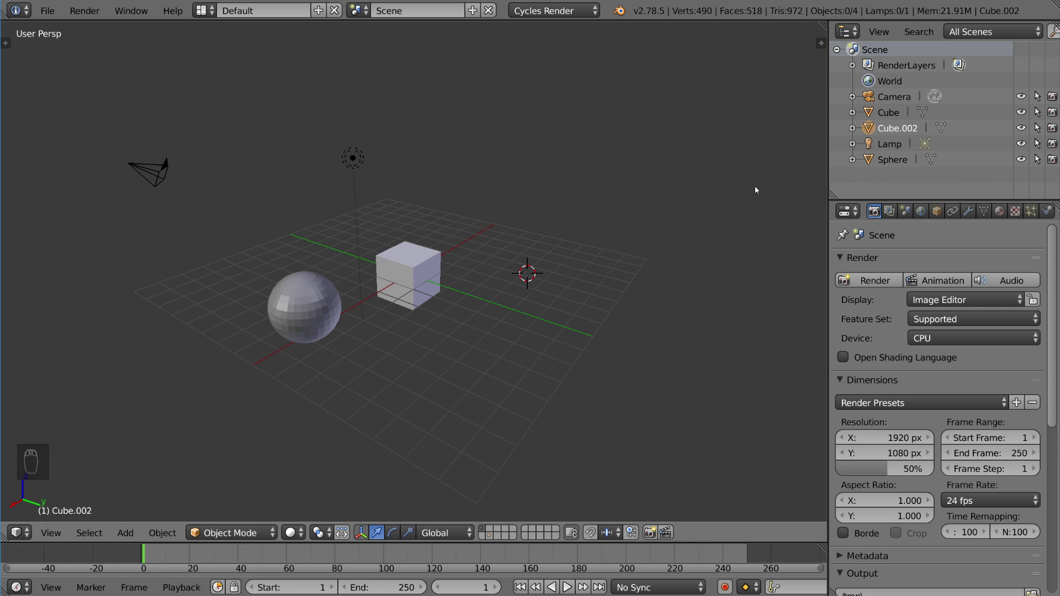
right_click(420, 274)
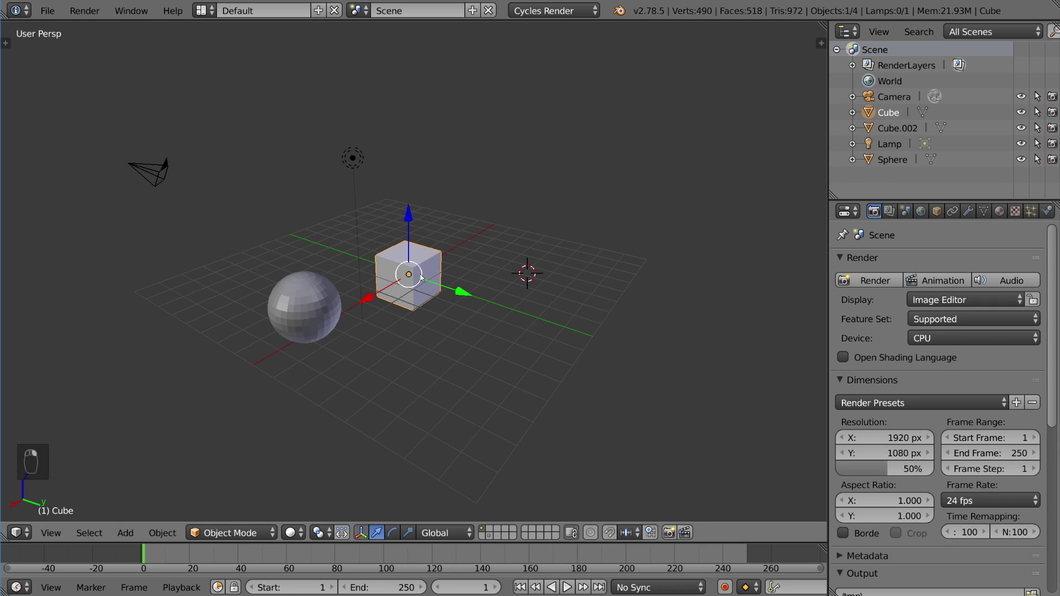
key("h")
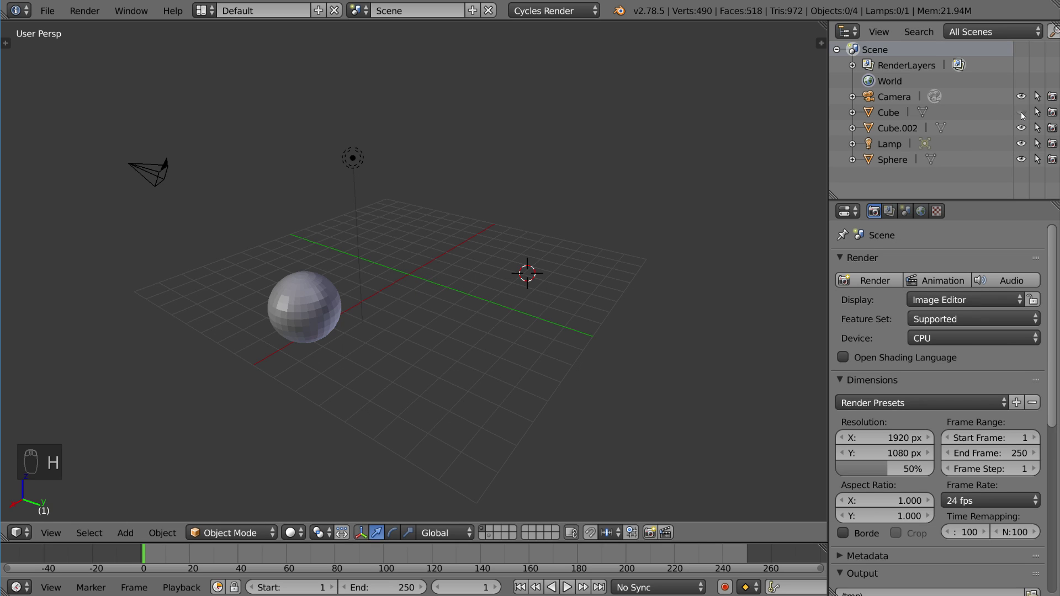
Switch the view back and forth between layer 12 and layer 1, ending on layer 1.
key("alt+2")
key("1")
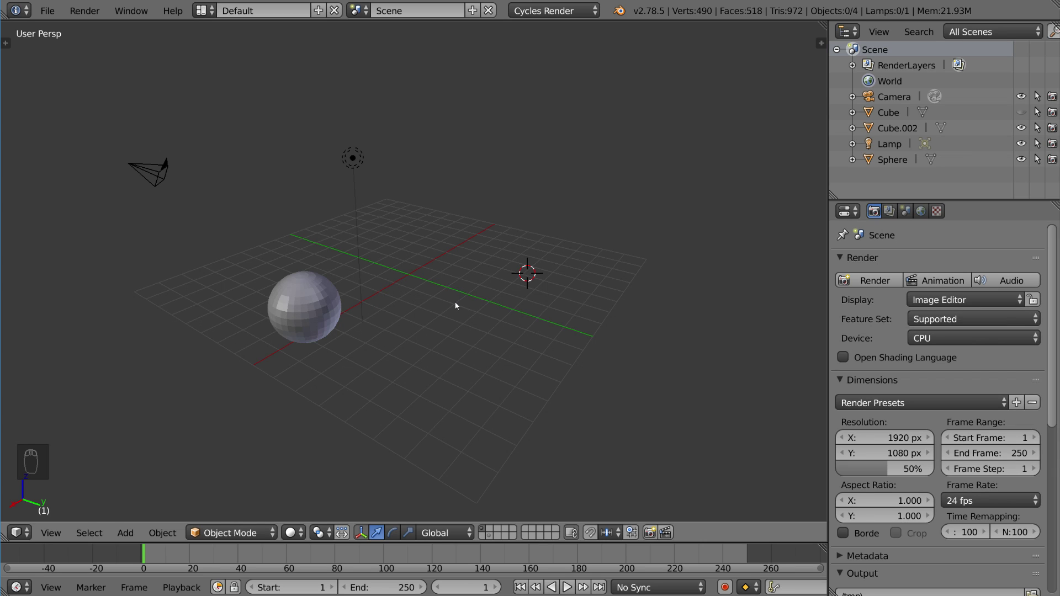
key("alt+2")
key("1")
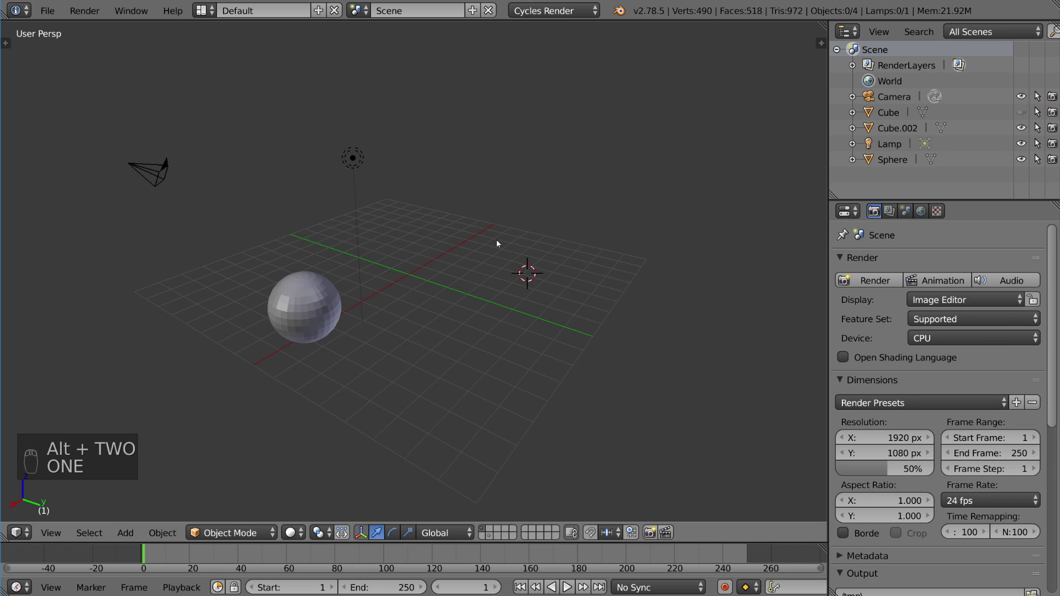
Reveal and deselect the hidden small cube, and add layer 12 to the visible layers.
key("alt+h")
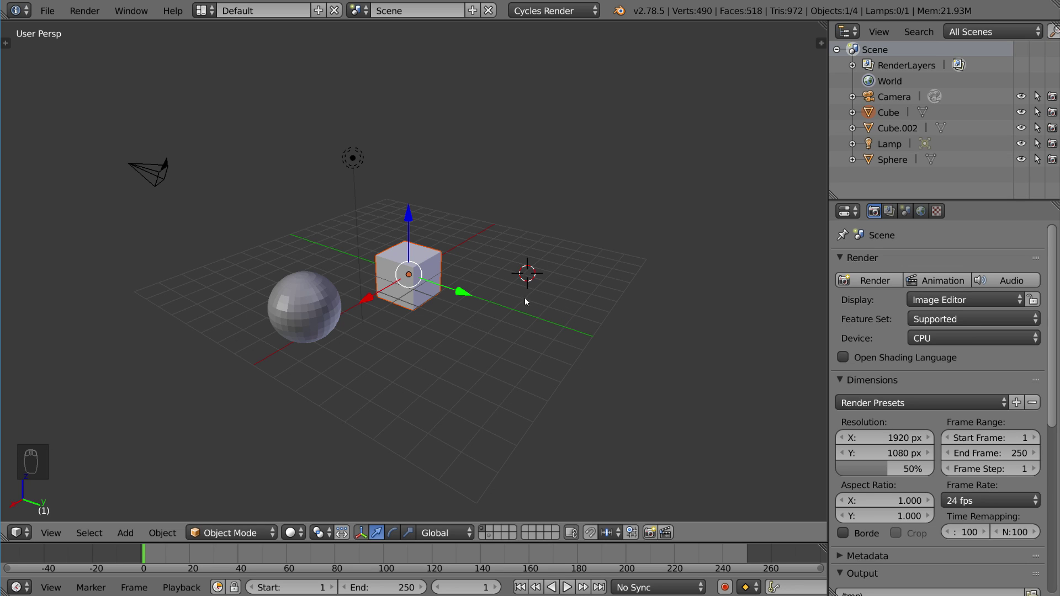
key("a")
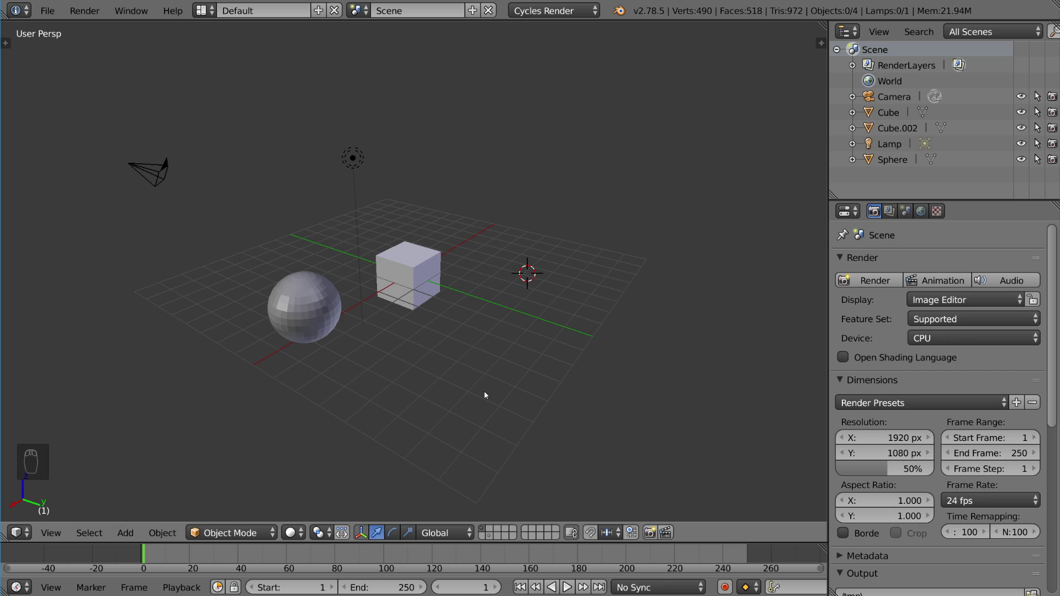
key("alt+shift+2")
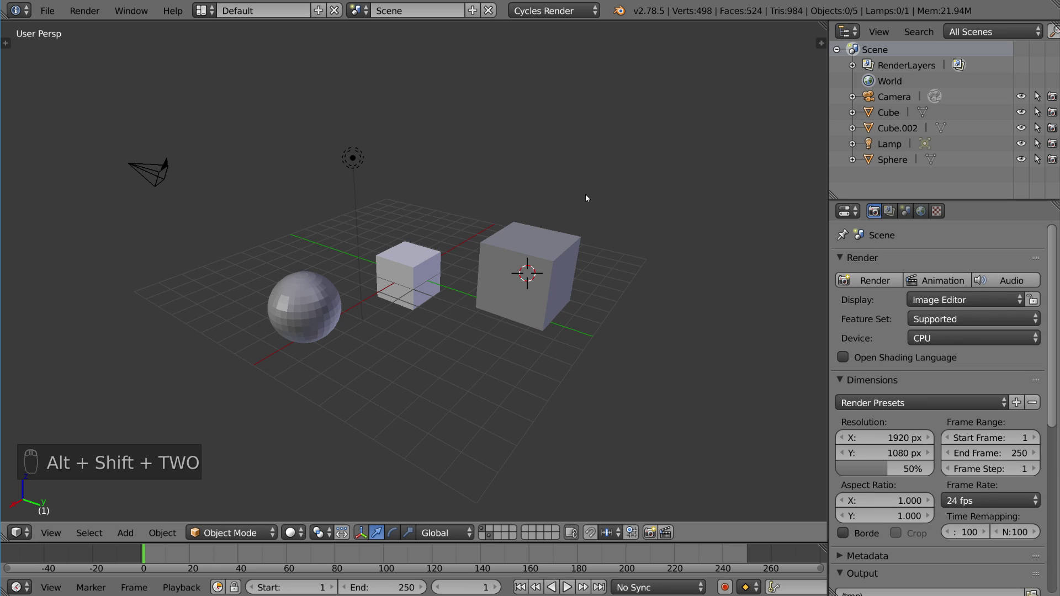
Open the render layer settings and examine the available render passes, leaving the Passes section collapsed.
left_click(891, 212)
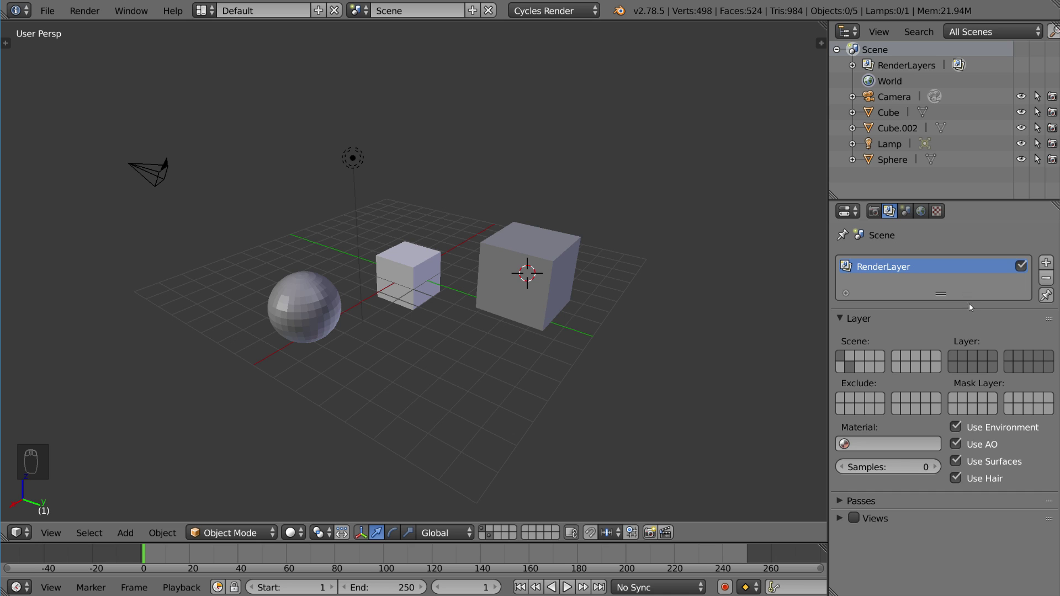
left_click(883, 502)
scroll(884, 500, "down", 3)
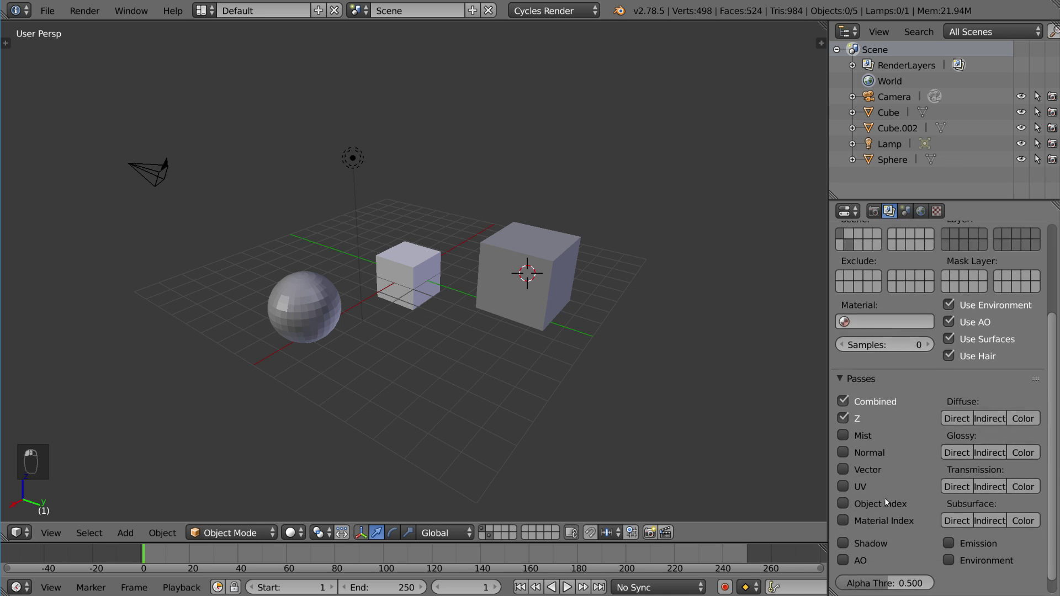
scroll(884, 498, "up", 3)
left_click(883, 501)
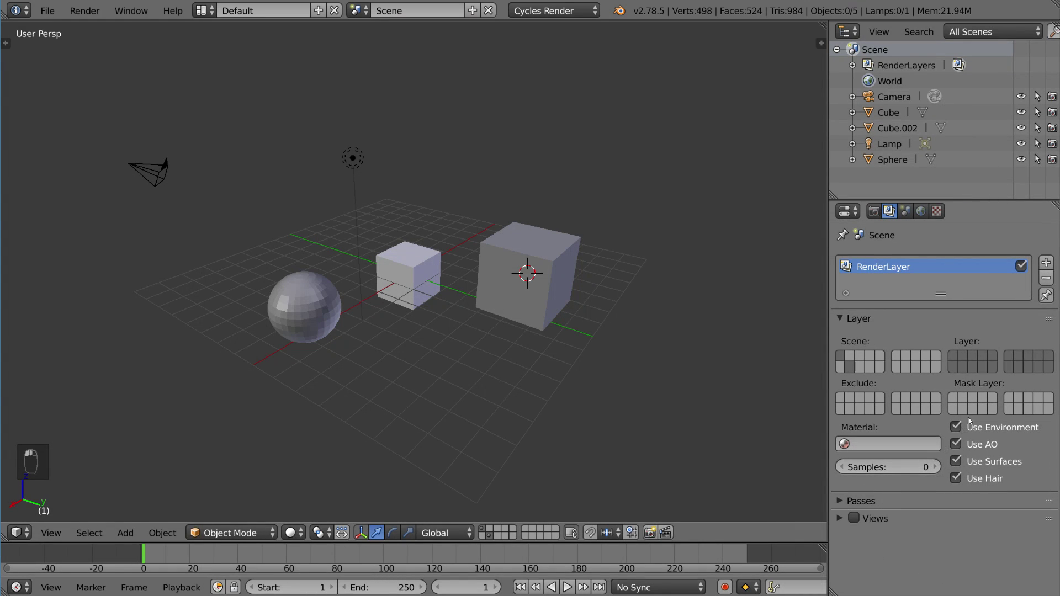
Restrict the render layer to a few layers including 2, 3 and 17, and set layers 3 and 4 as mask layers.
left_click(974, 367)
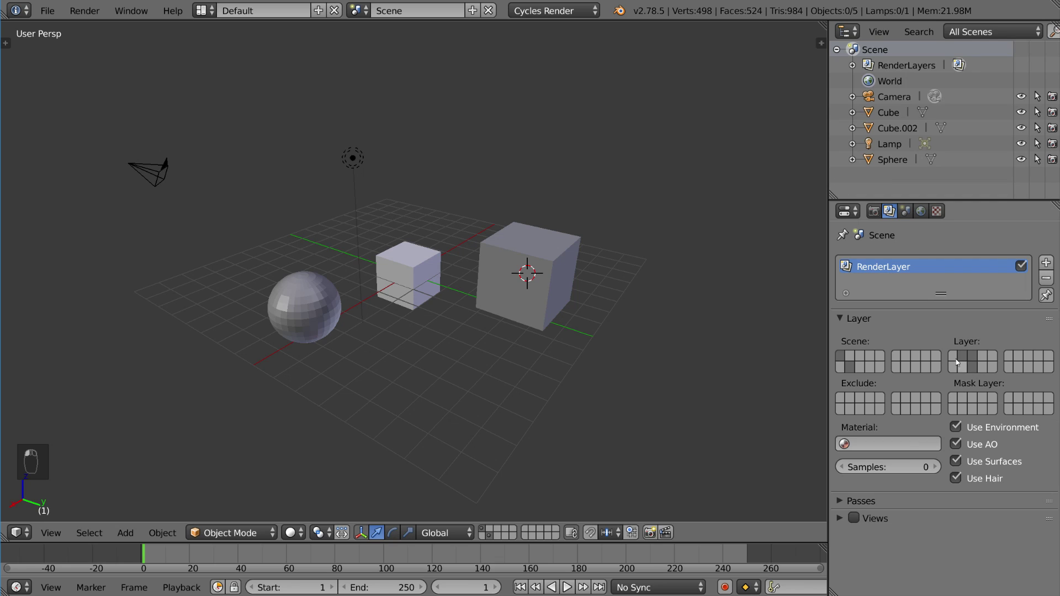
left_click(962, 357, "shift")
left_click(960, 367, "shift")
left_click(1017, 367, "shift")
left_click(982, 398)
left_click(971, 397, "shift")
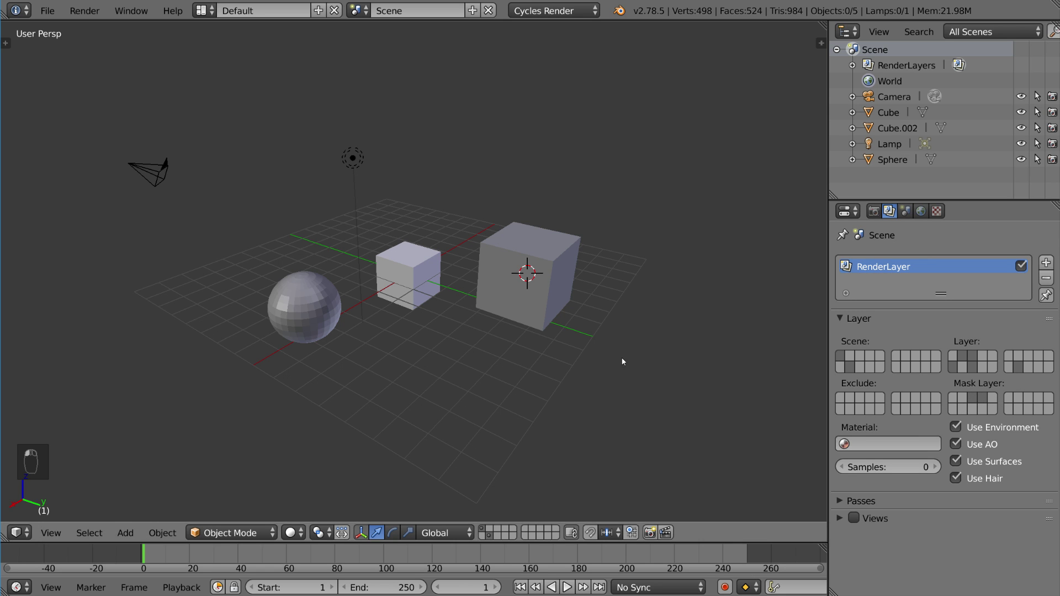